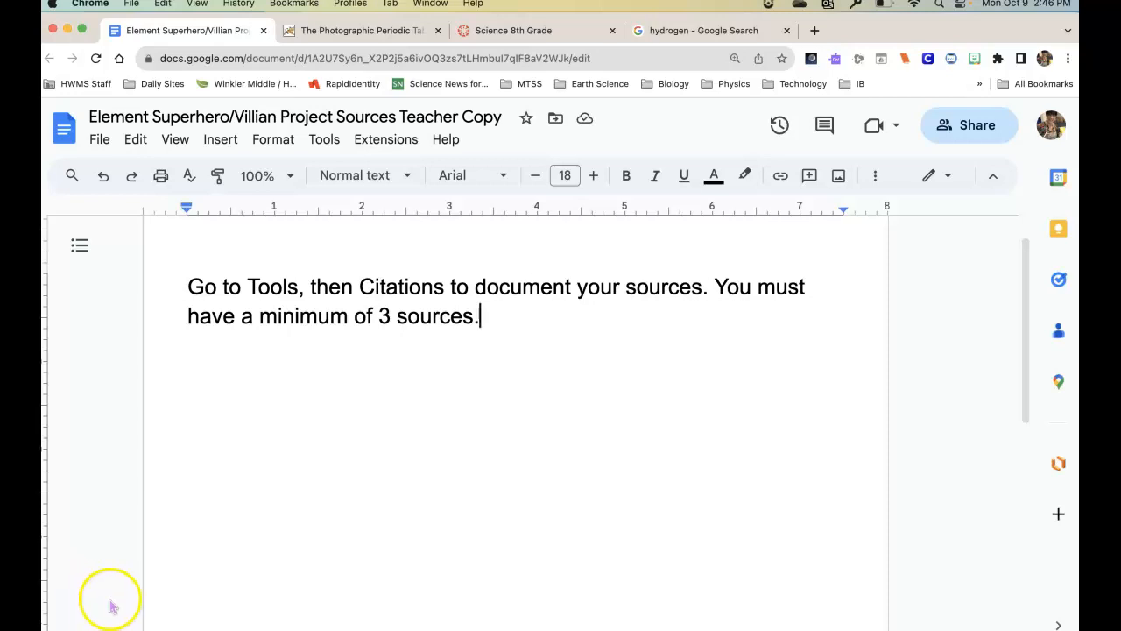
Step: Add a new line after the sentence about a minimum of 3 sources and set its font size to 12
left_click(481, 306)
key("Return")
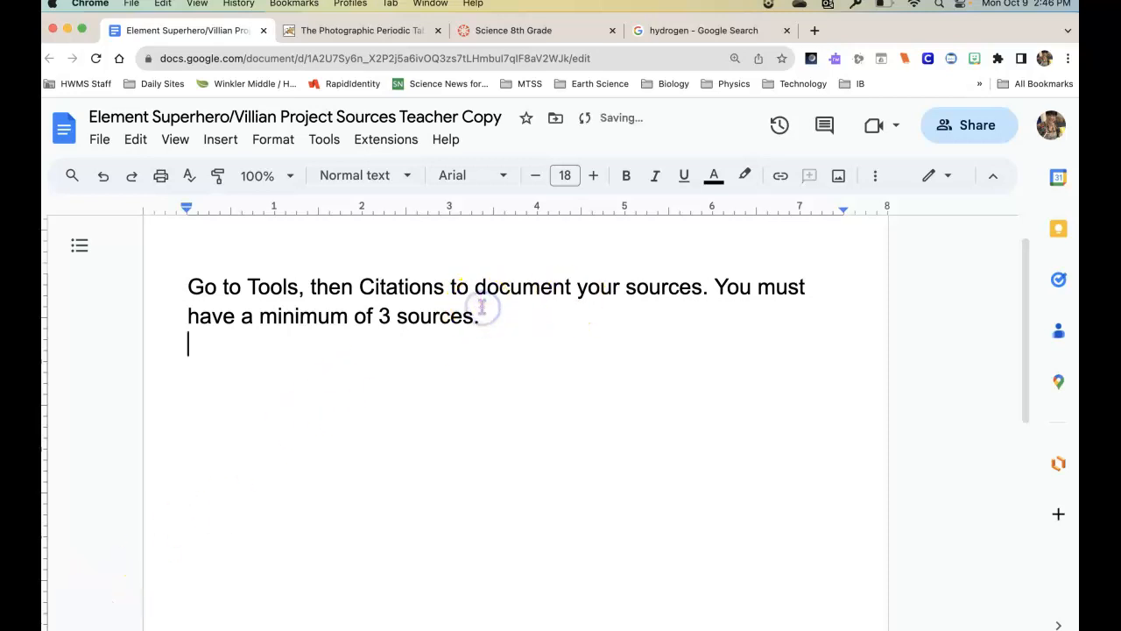
left_click(565, 175)
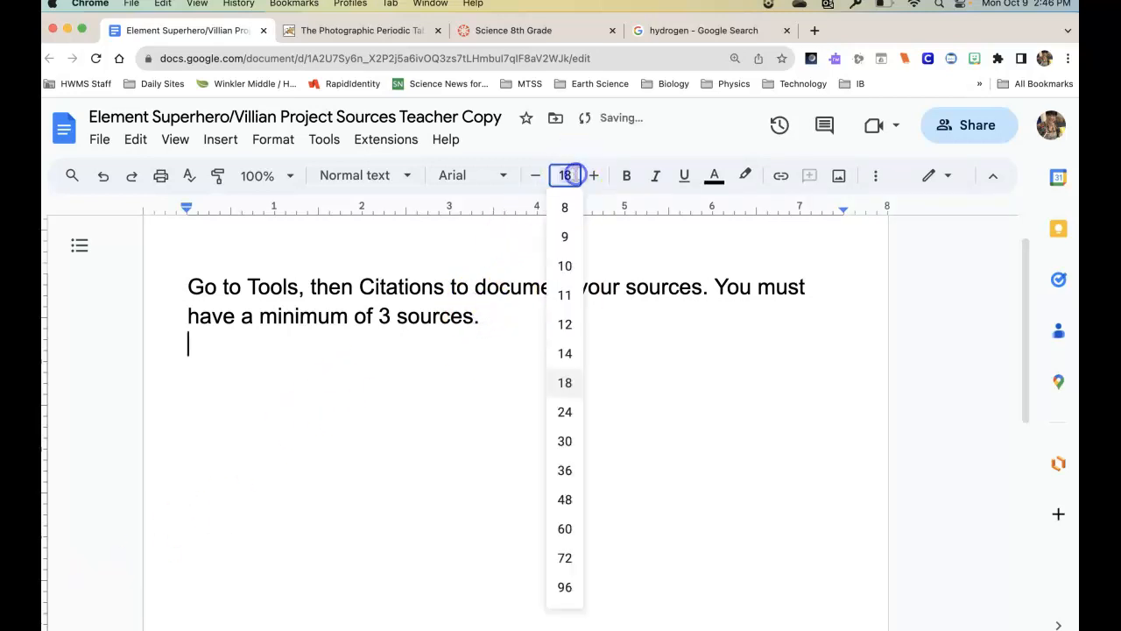
left_click(562, 324)
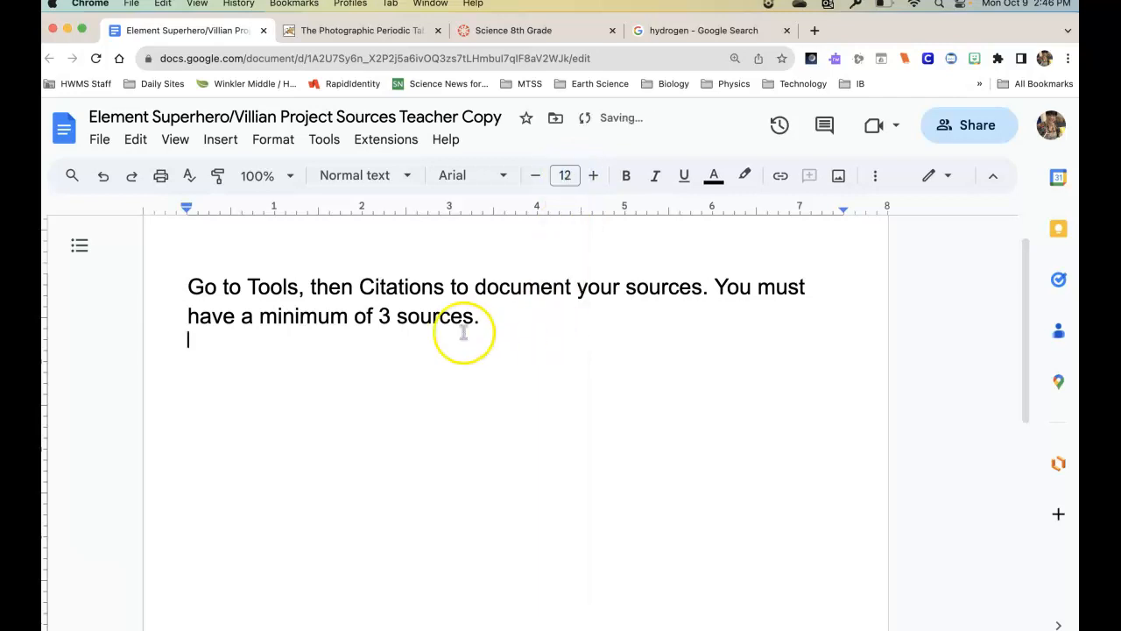
Step: Open the document's citations tool and start a new citation source of type Website, ready for a URL search
left_click(322, 142)
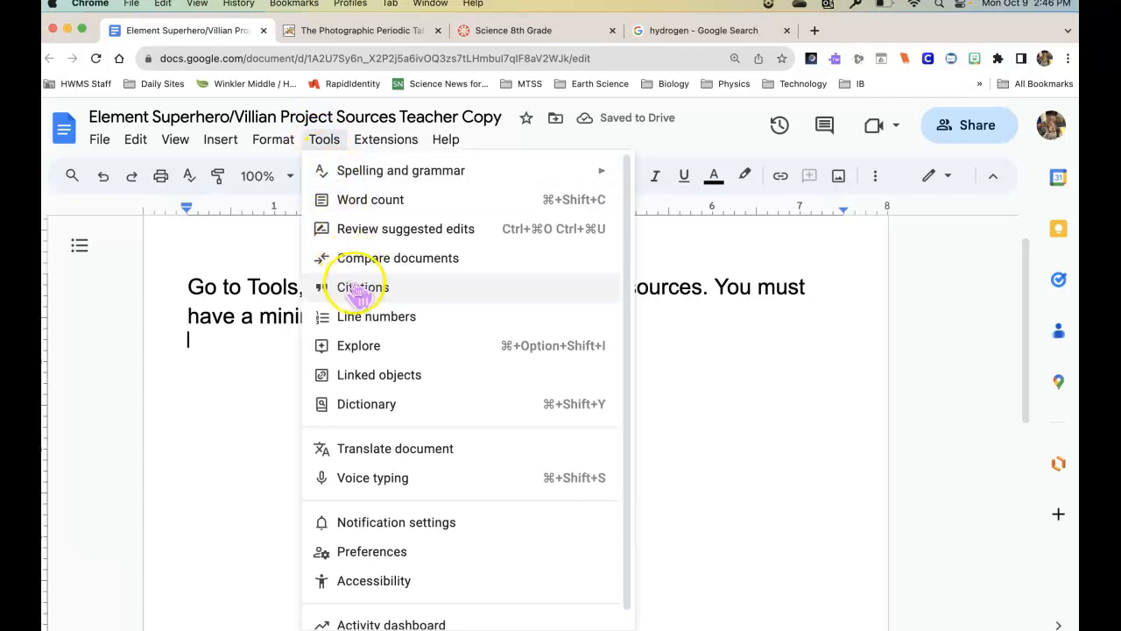
left_click(361, 289)
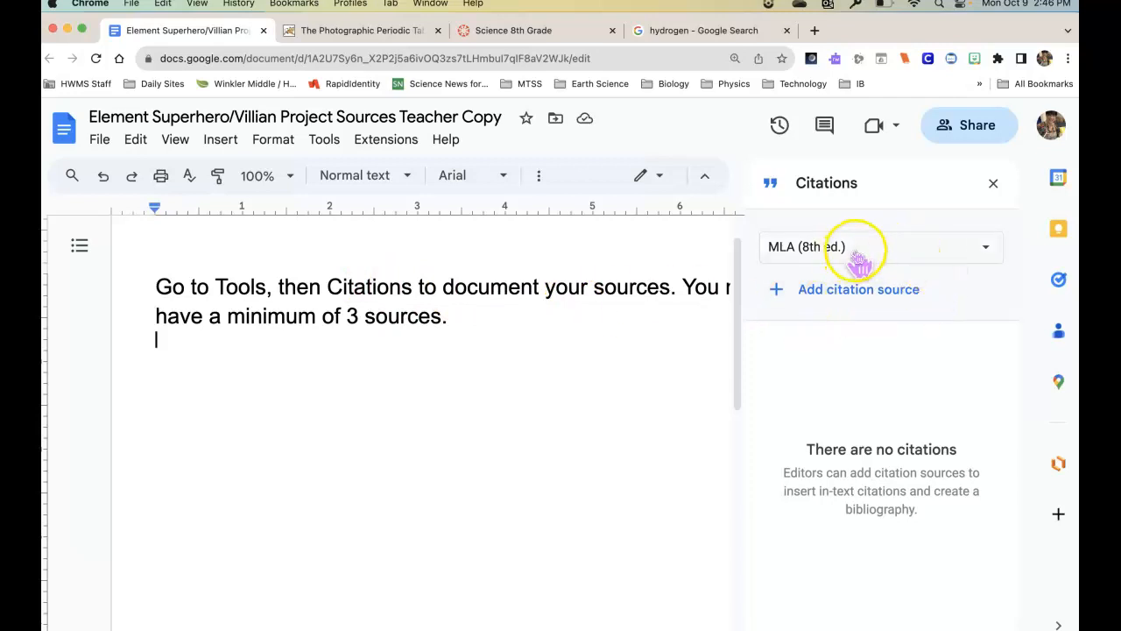
left_click(824, 295)
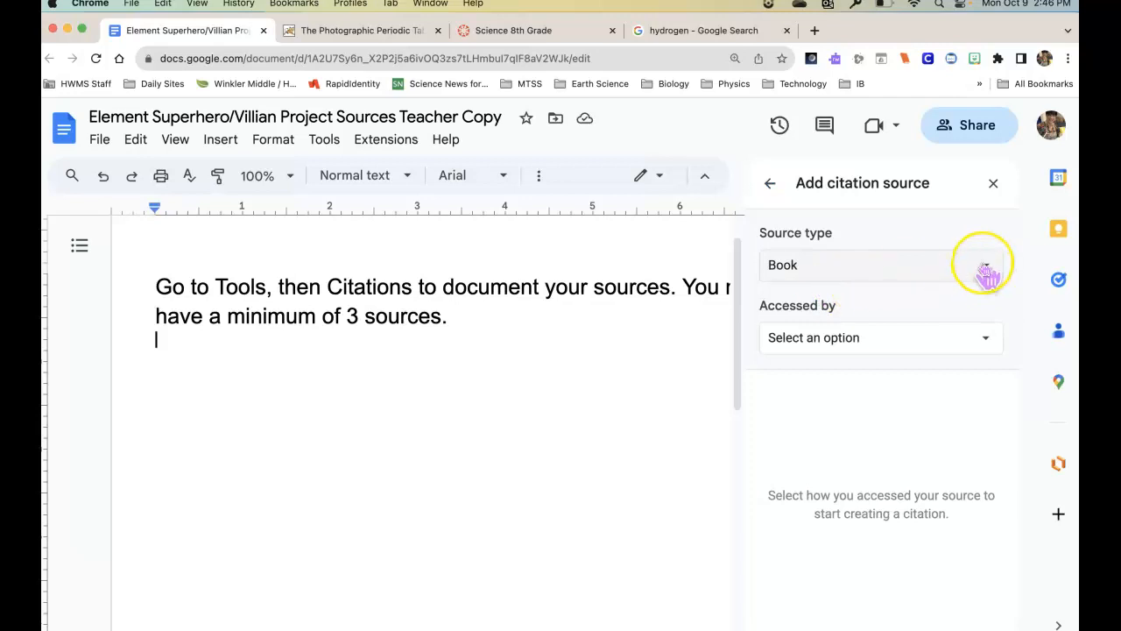
left_click(988, 276)
left_click(806, 372)
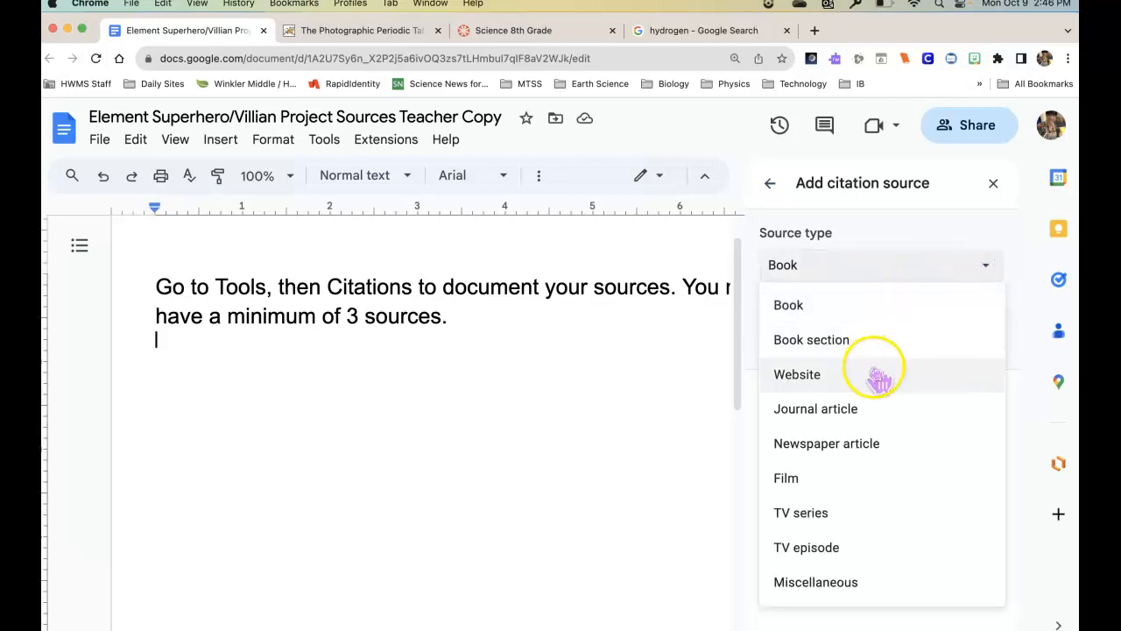
left_click(796, 408)
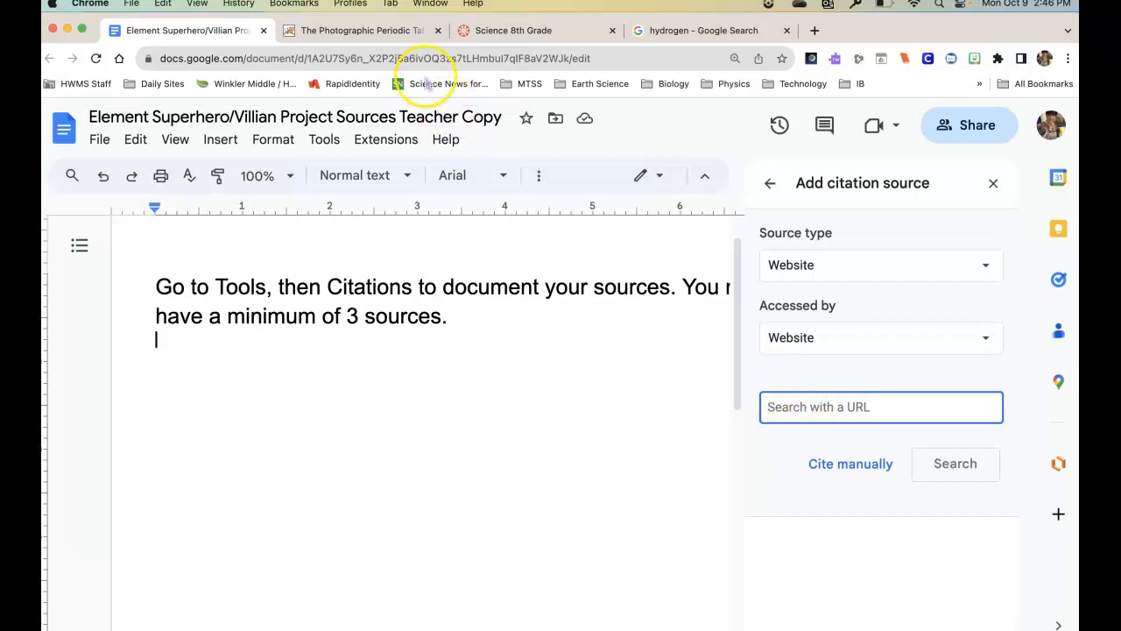
Step: Open the Hydrogen page on periodictable.com and copy its web address
left_click(370, 35)
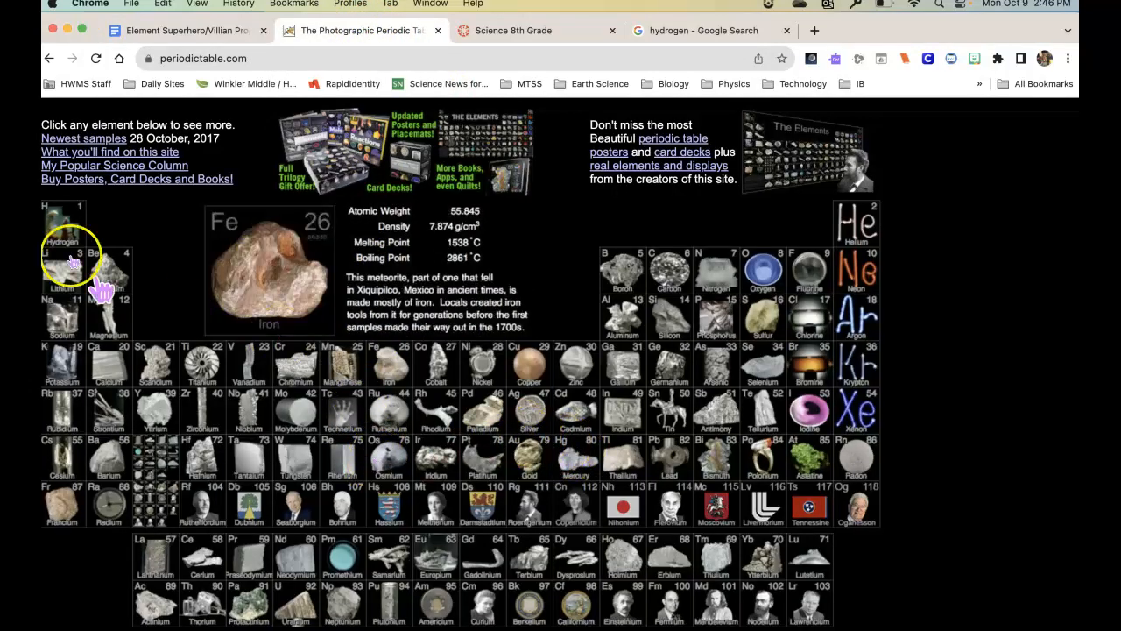
left_click(67, 228)
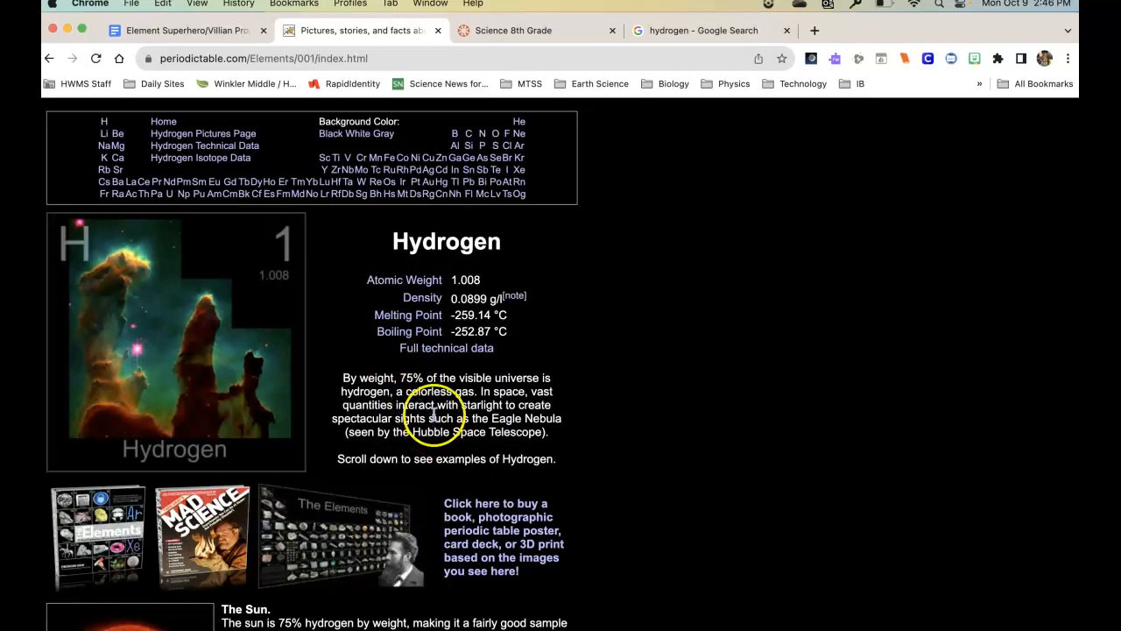
left_click(389, 59)
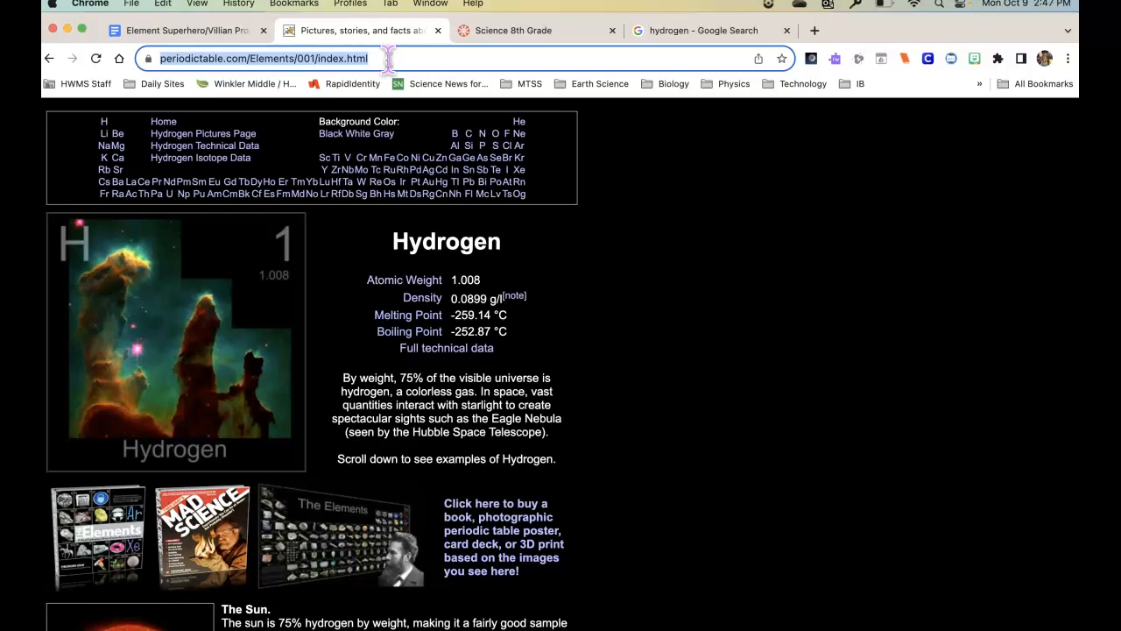
Step: Back in the document, look up the copied periodictable.com Hydrogen URL and add the result as a citation source
left_click(194, 31)
left_click(793, 410)
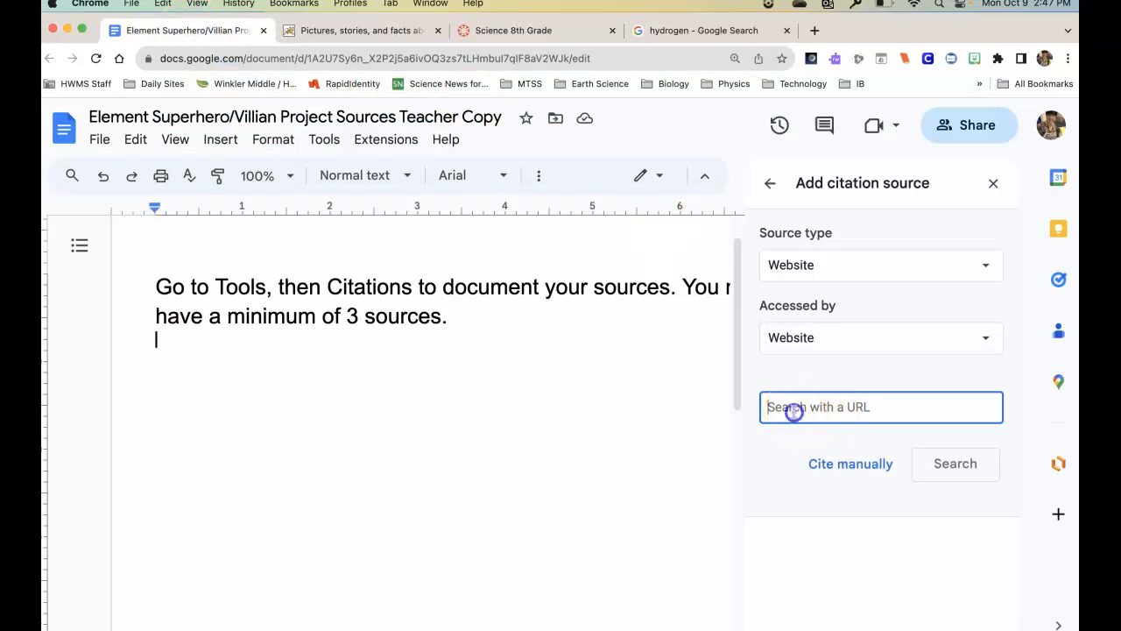
key("super+v")
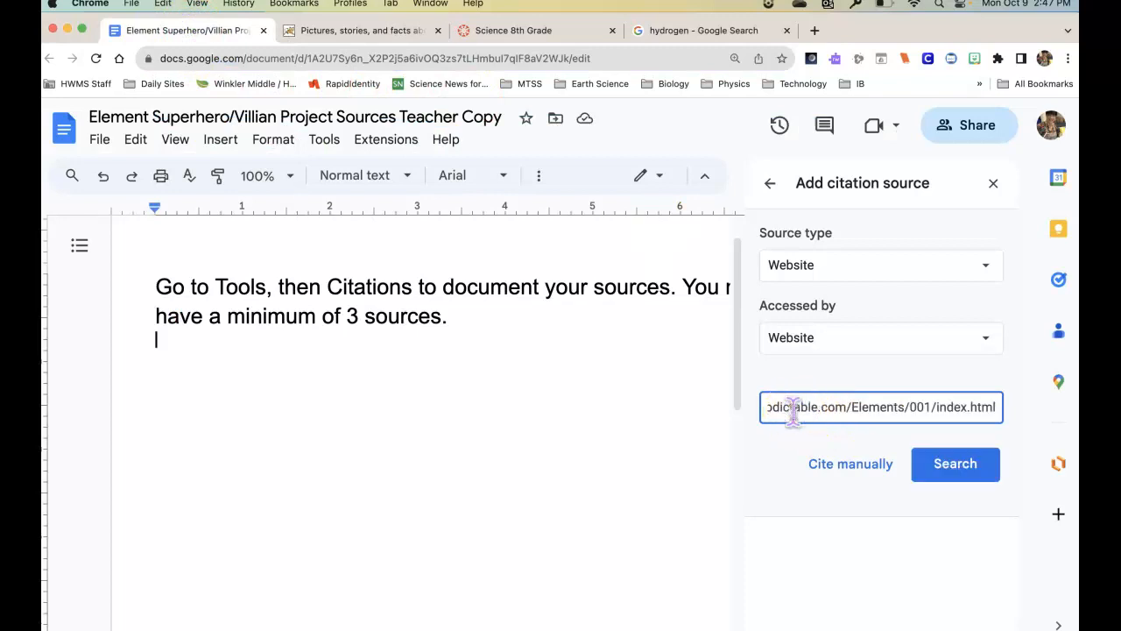
left_click(970, 471)
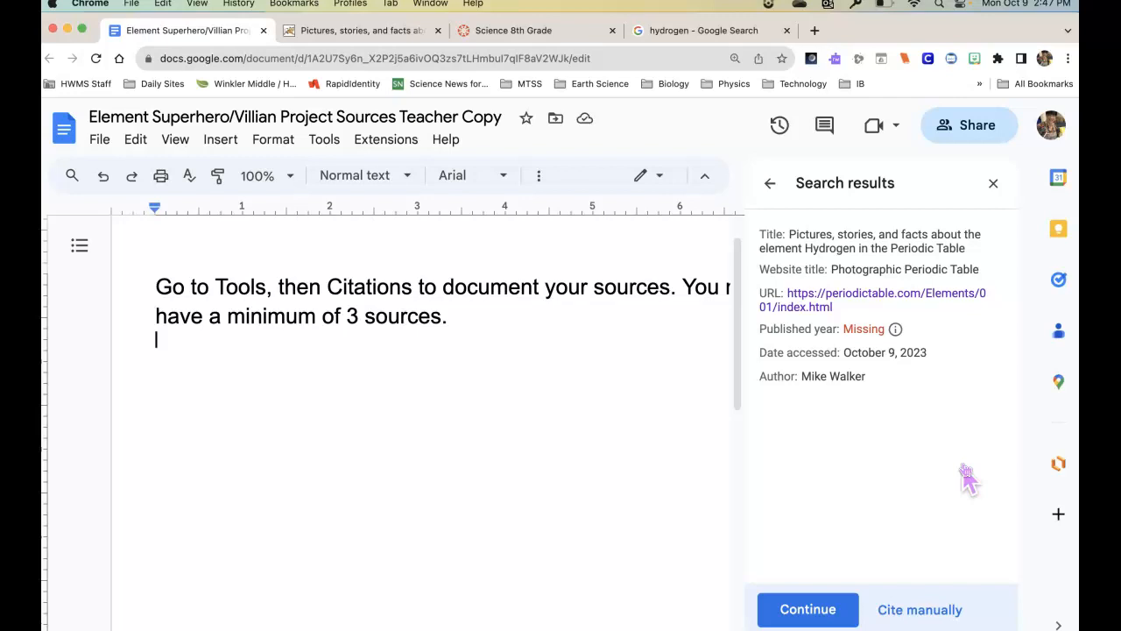
left_click(807, 609)
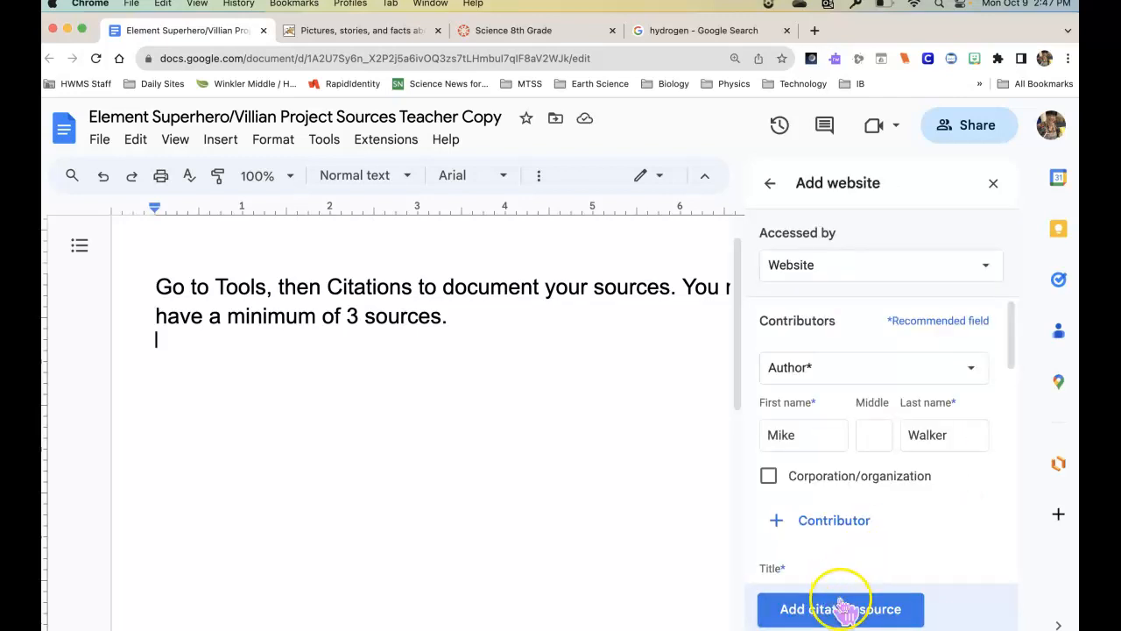
left_click(841, 611)
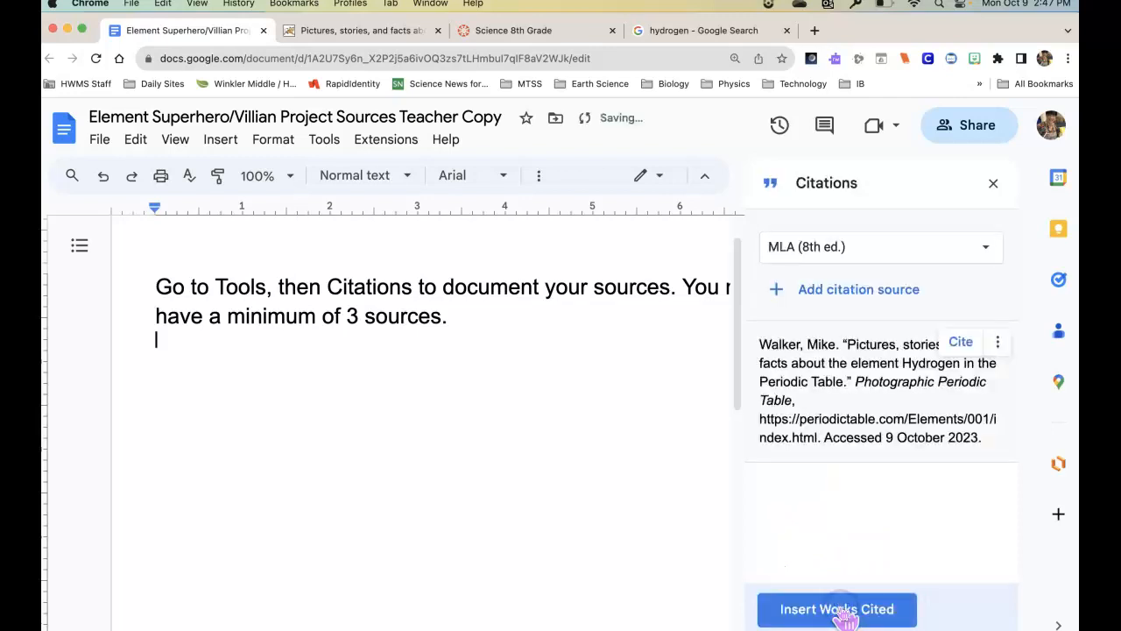
Step: Start another citation source, then copy the web address of Element Families of the Periodic Table.pdf from the Science 8th Grade course files
left_click(782, 298)
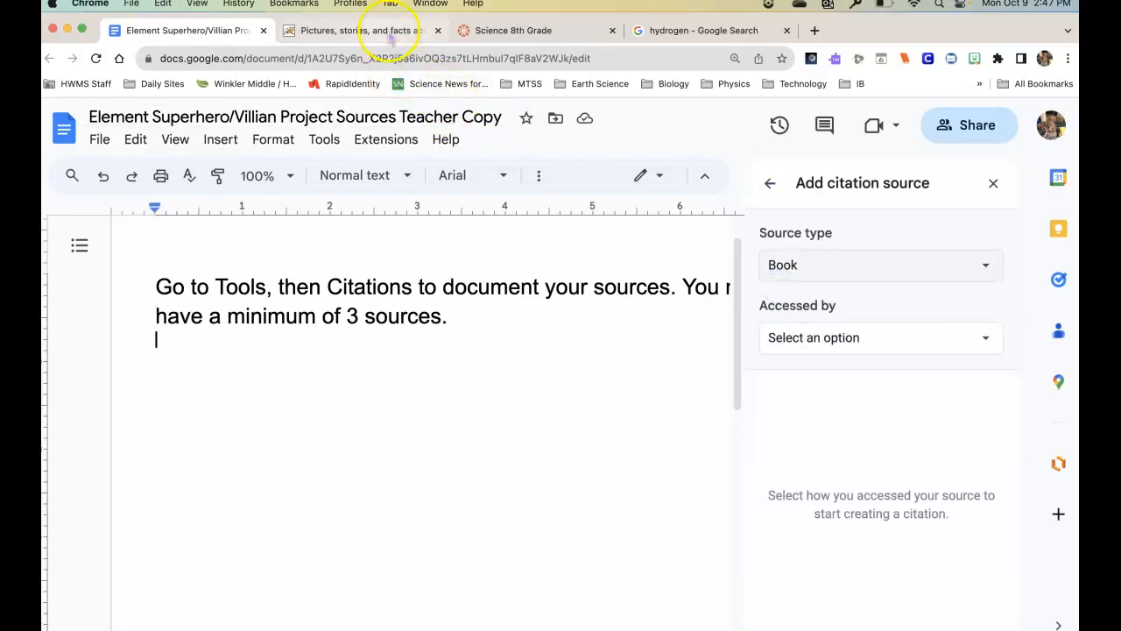
left_click(523, 35)
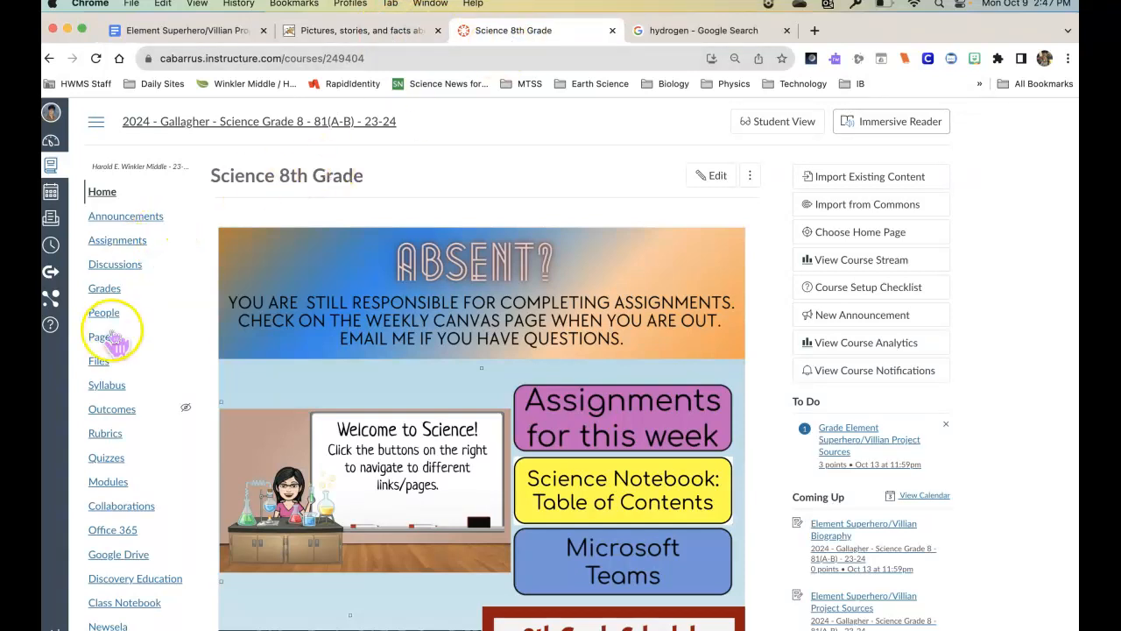
left_click(100, 364)
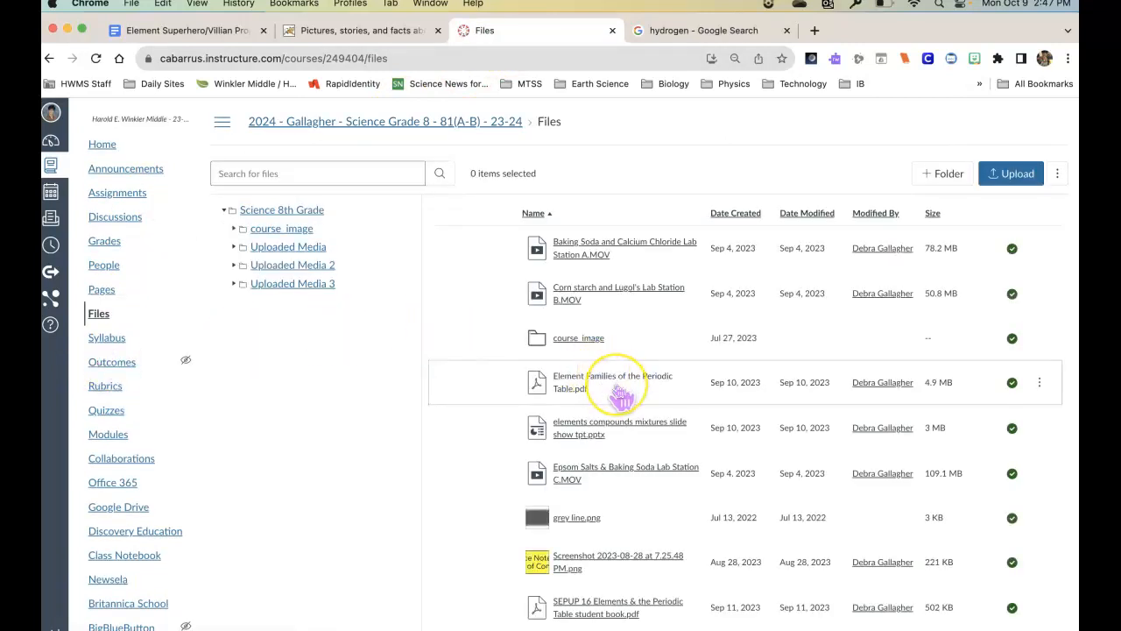
left_click(591, 381)
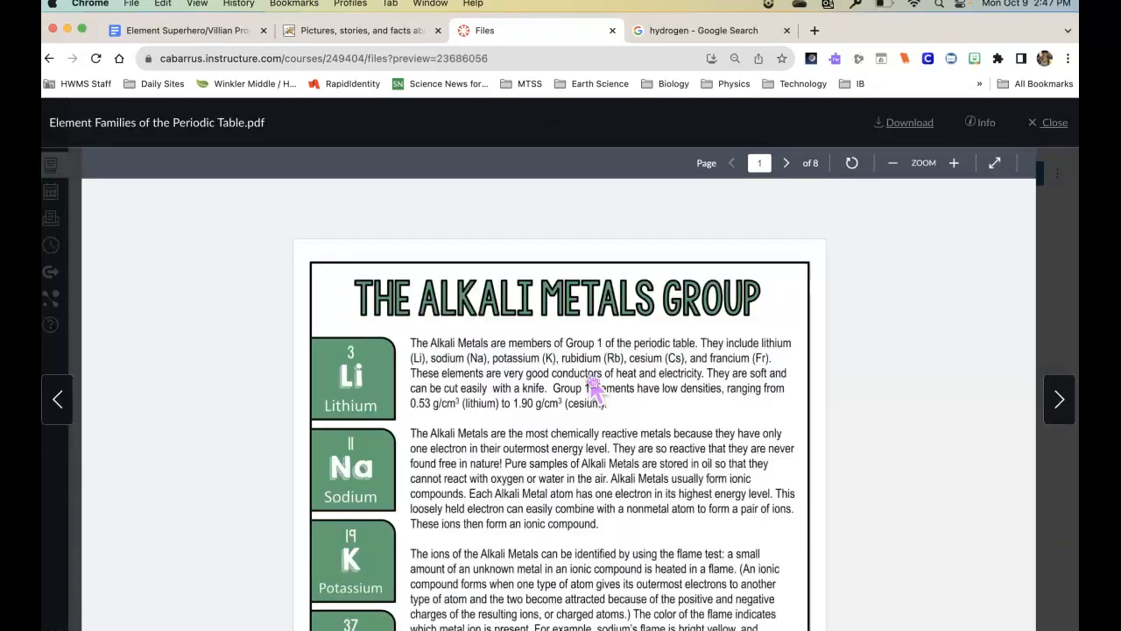
left_click(502, 58)
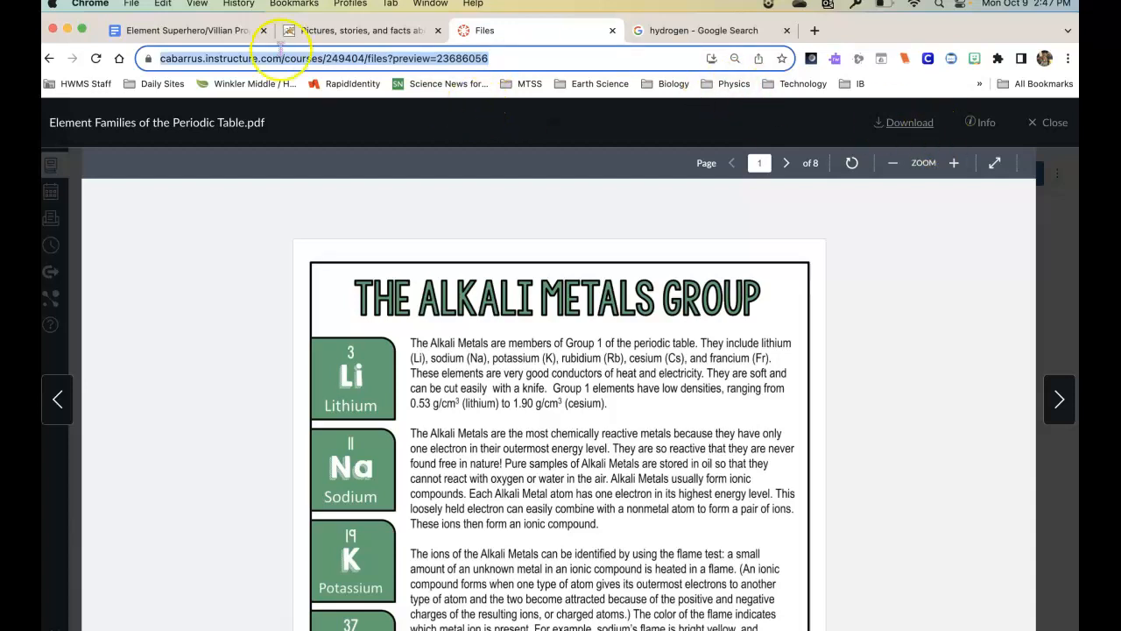
Step: Set the new citation's source type to Website and search with the copied URL of the course PDF
left_click(210, 27)
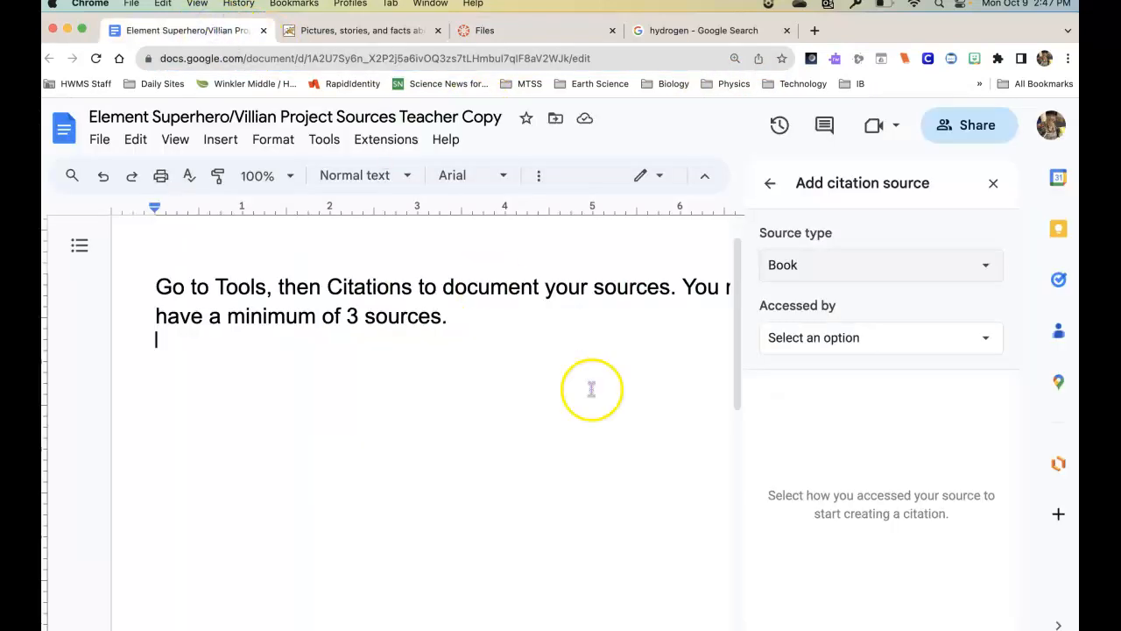
left_click(985, 266)
left_click(867, 374)
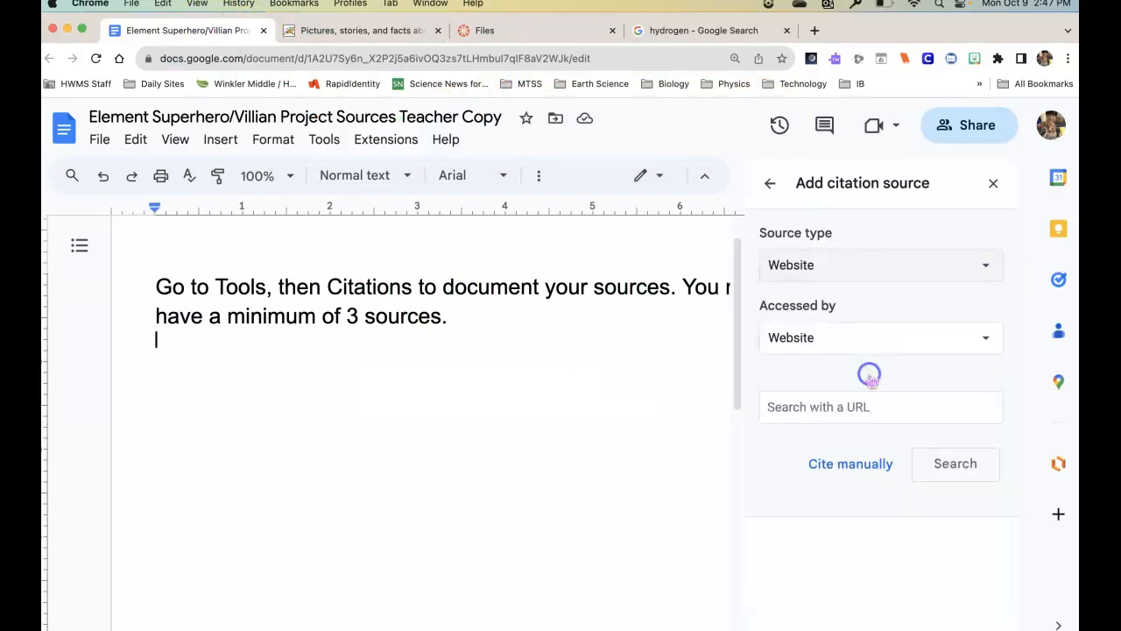
left_click(911, 409)
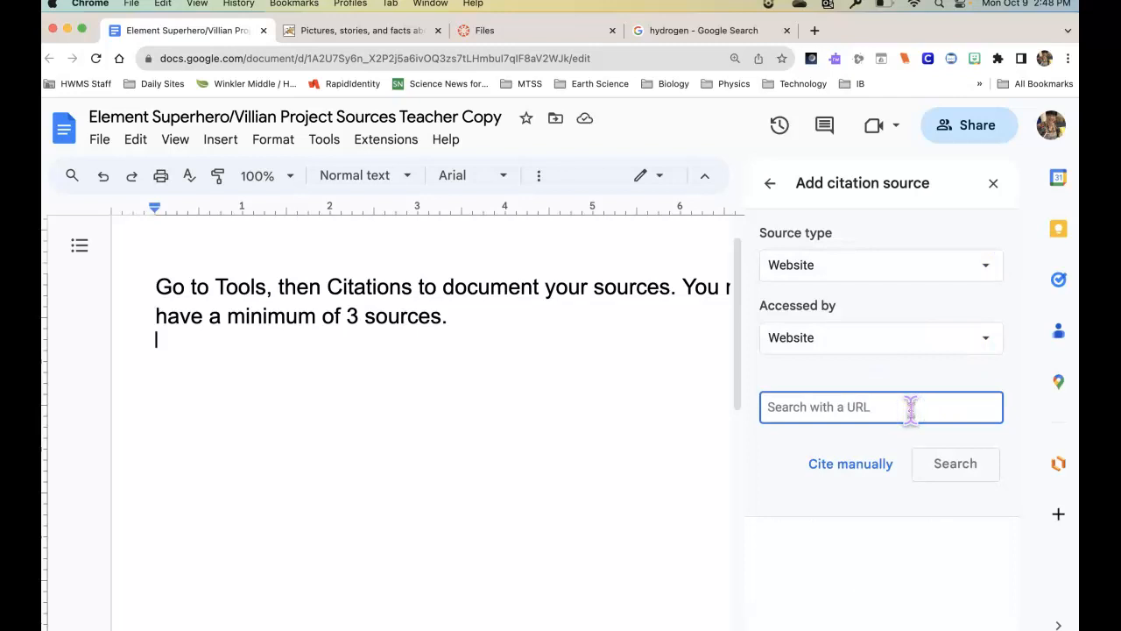
key("super+v")
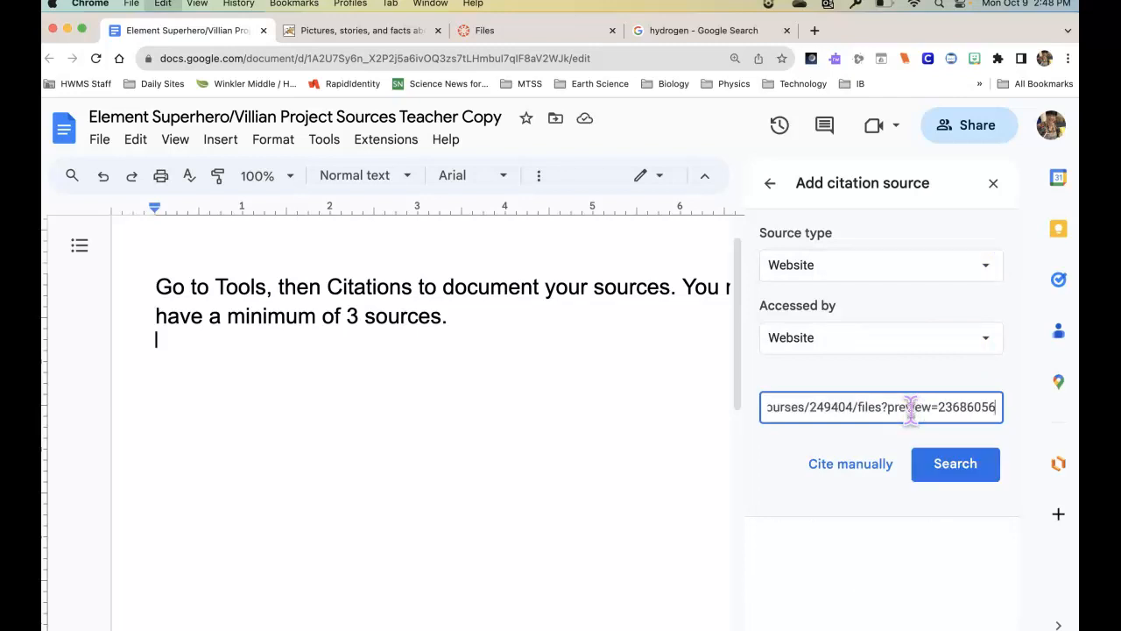
left_click(953, 473)
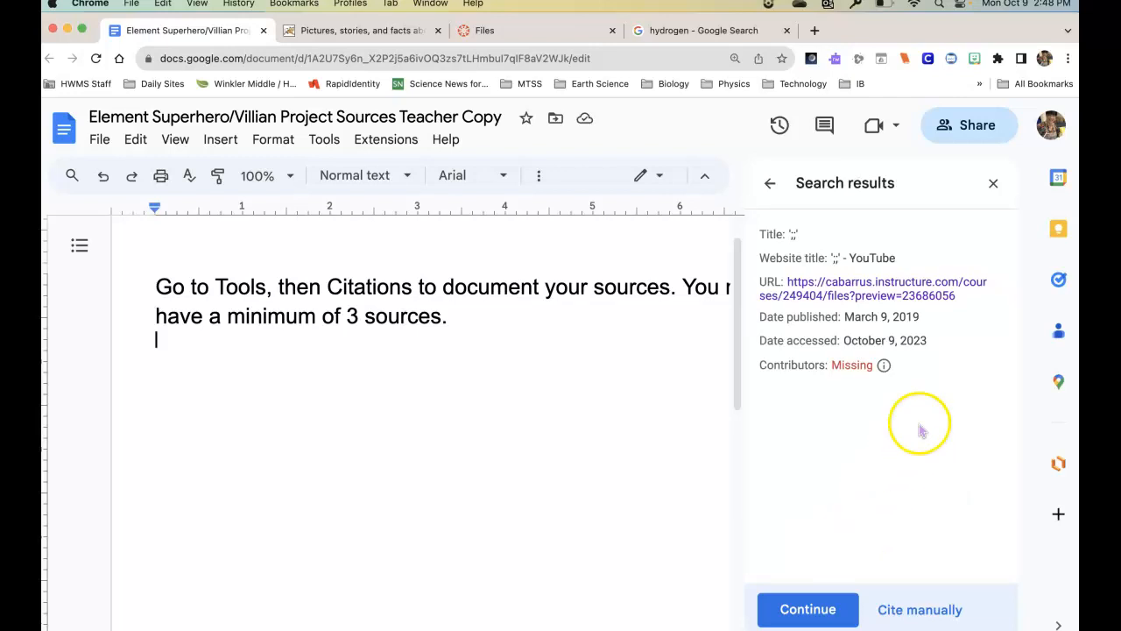
Step: Continue with the course PDF result, review its citation fields, and add it as a citation source
left_click(807, 609)
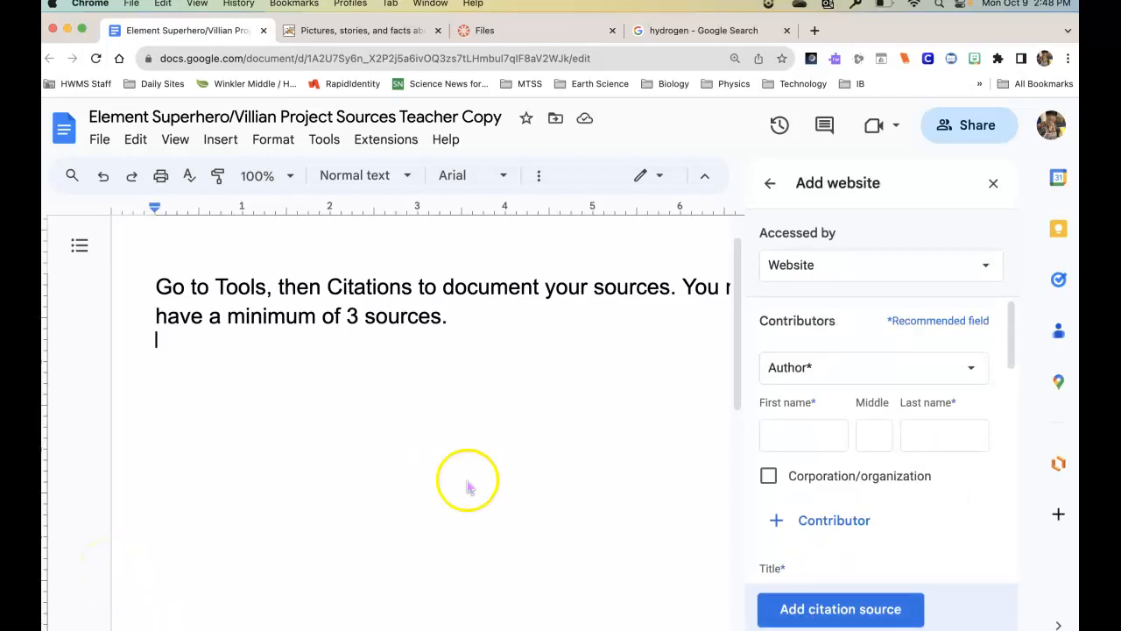
scroll(951, 544, "down", 2)
scroll(951, 544, "down", 2)
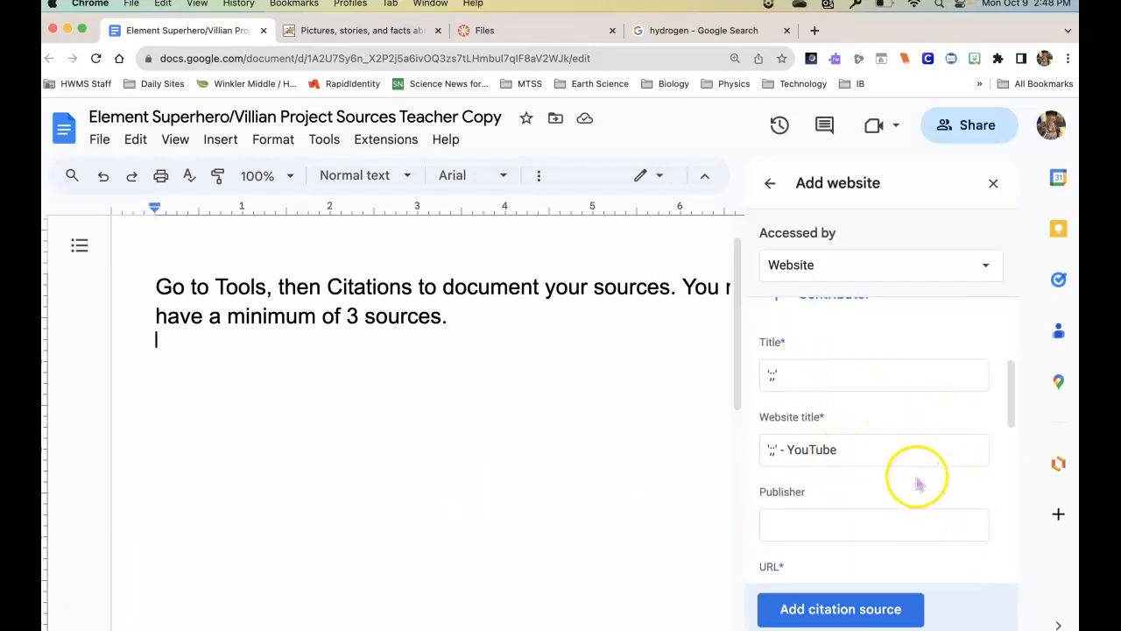
scroll(921, 482, "down", 3)
scroll(921, 487, "down", 1)
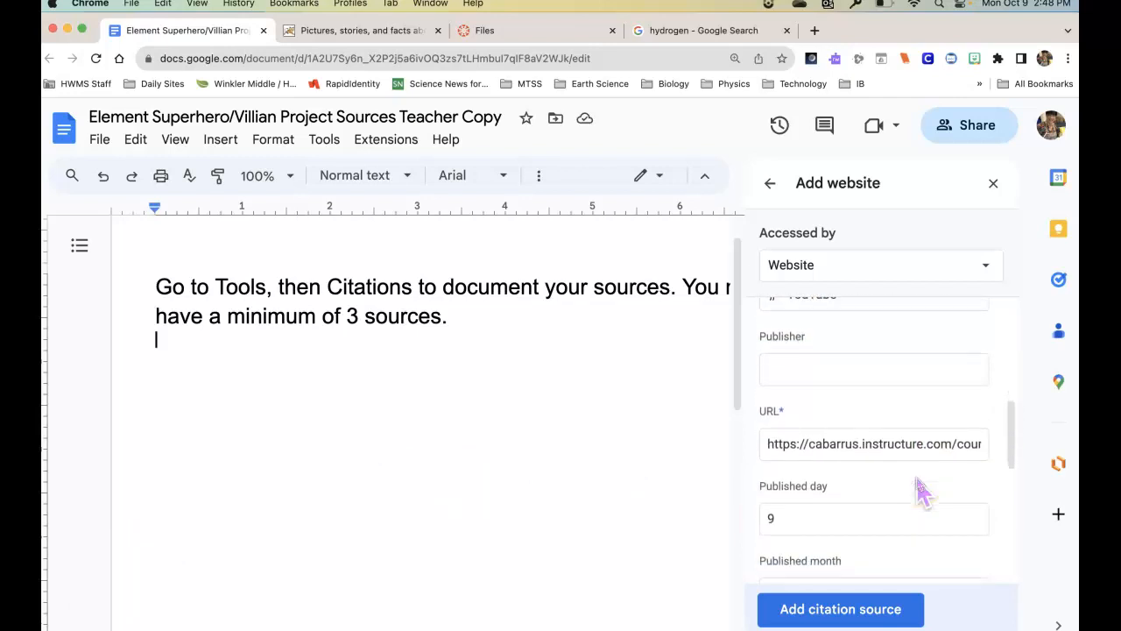
left_click(826, 611)
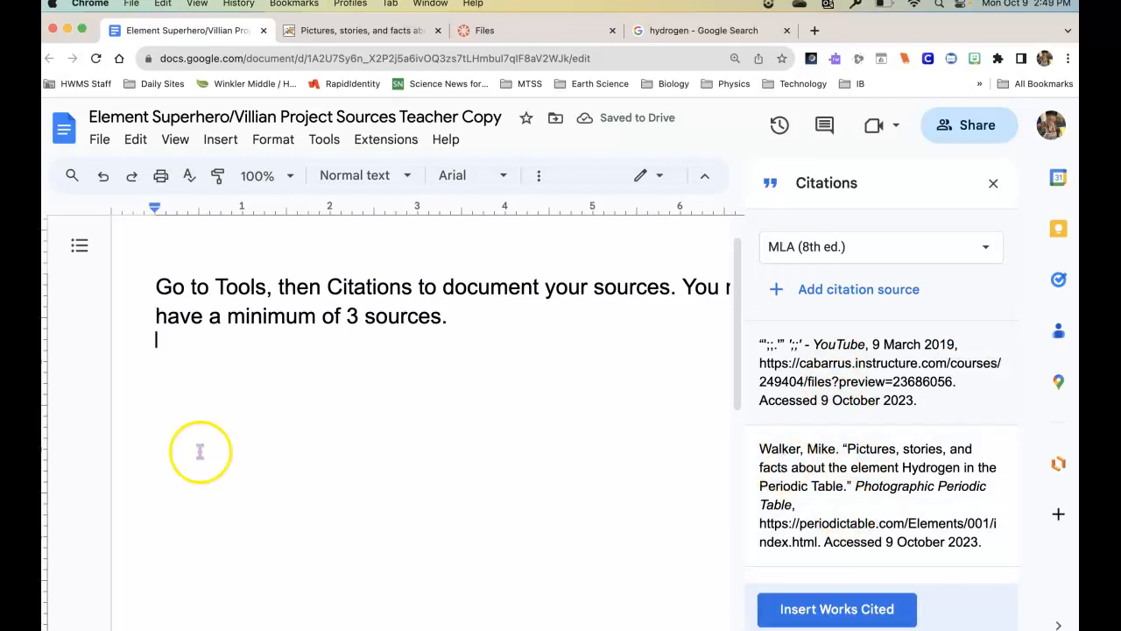
Step: Open Britannica's "Hydrogen | Properties, Uses, & Facts" article from the Google results for hydrogen
left_click(697, 30)
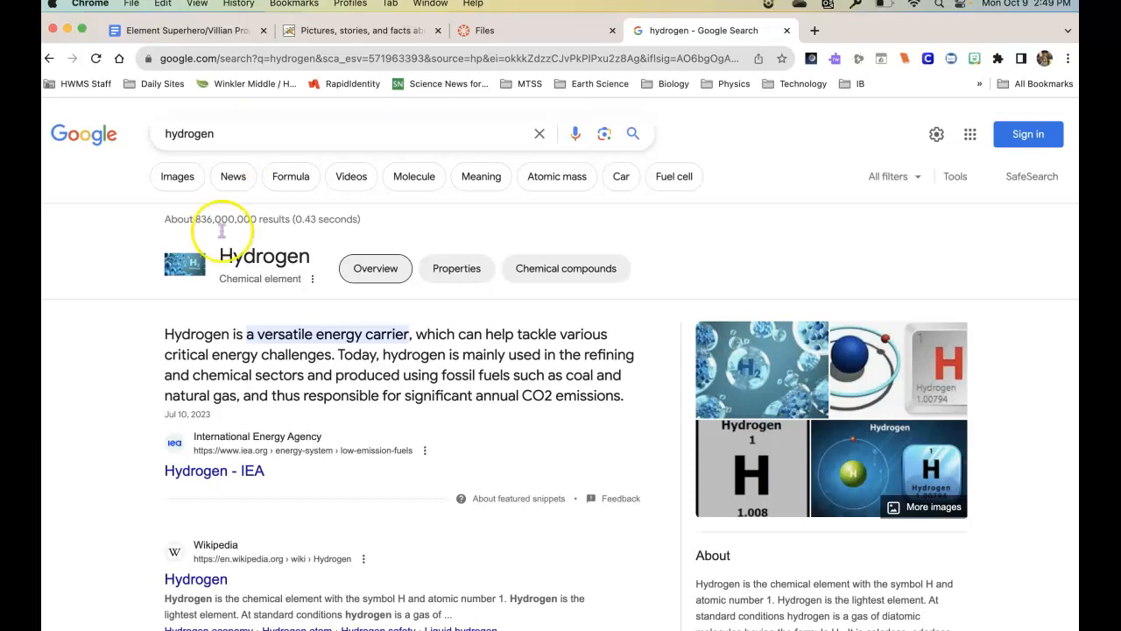
scroll(263, 394, "down", 5)
scroll(282, 403, "down", 8)
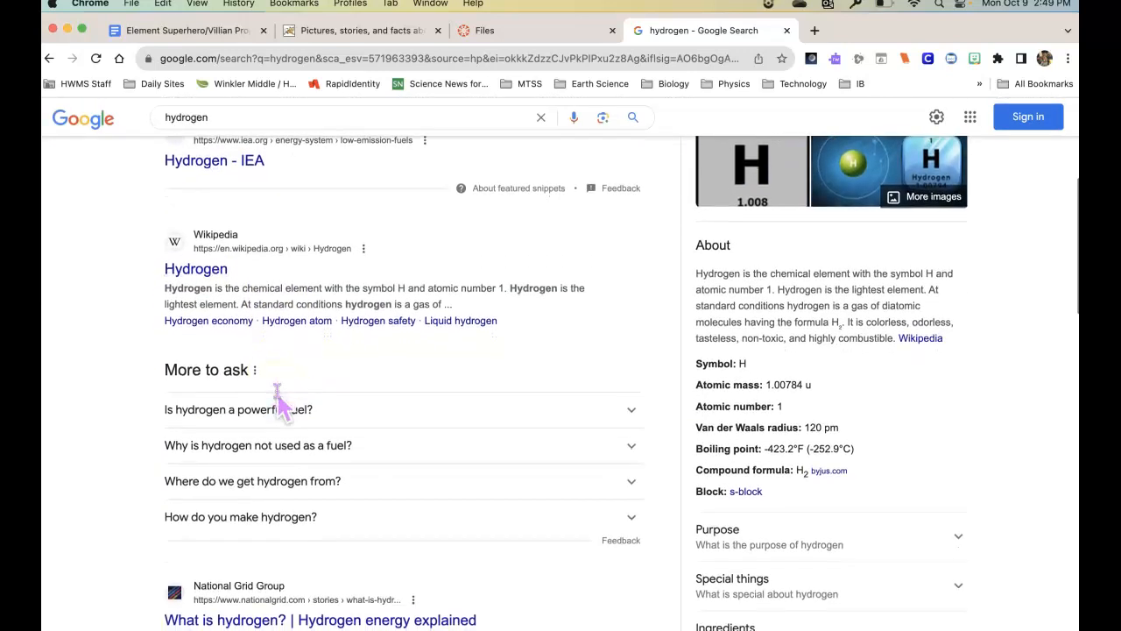
scroll(282, 405, "down", 3)
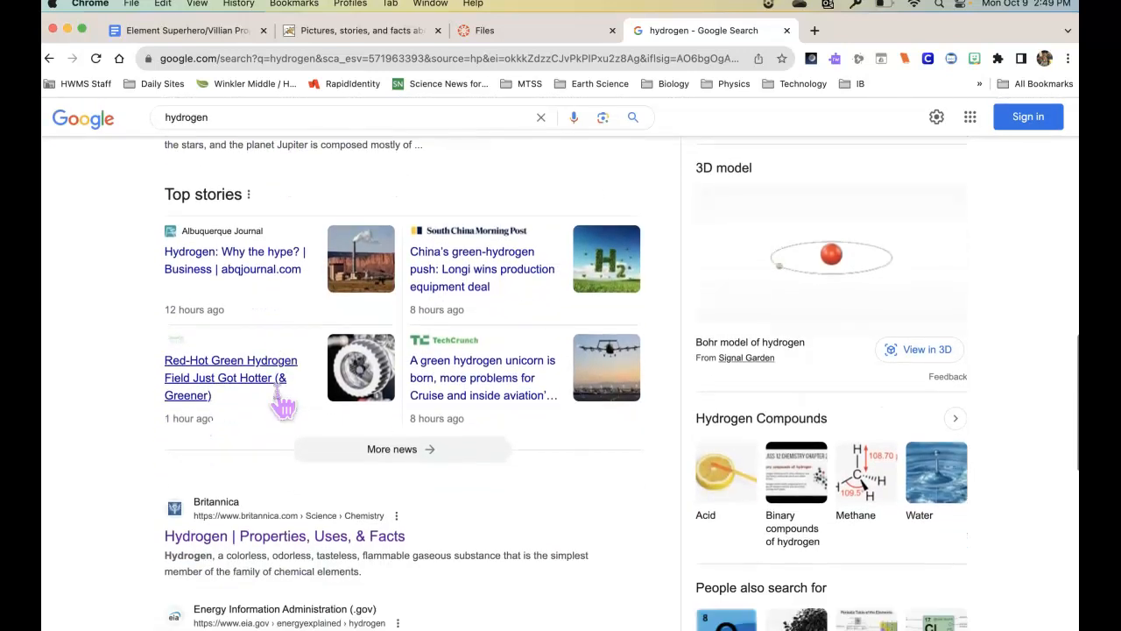
left_click(262, 431)
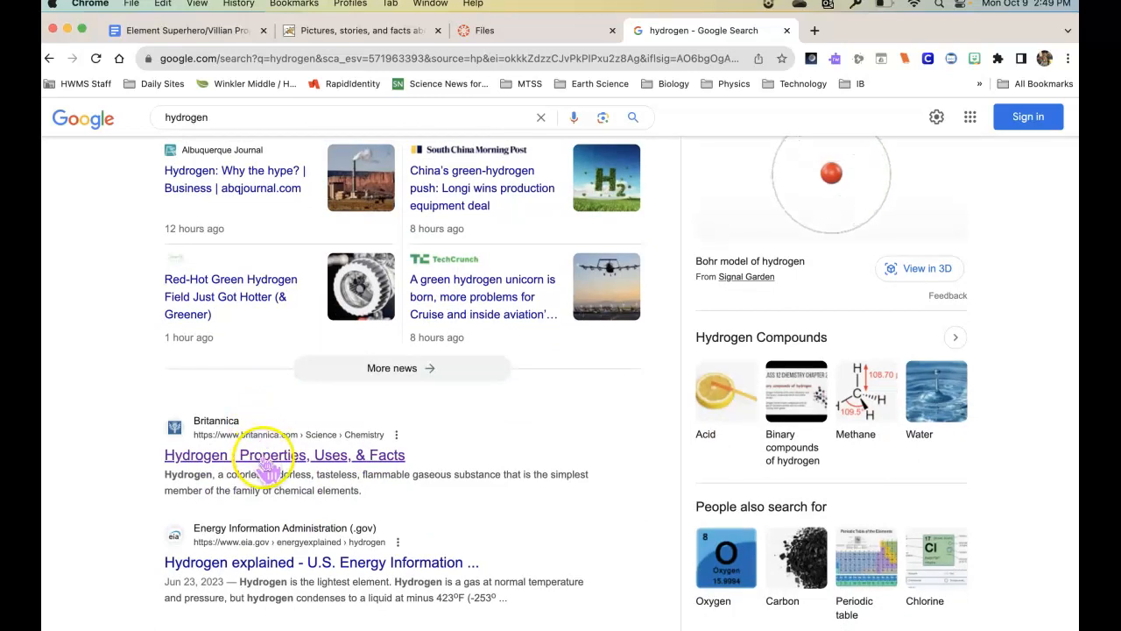
left_click(264, 458)
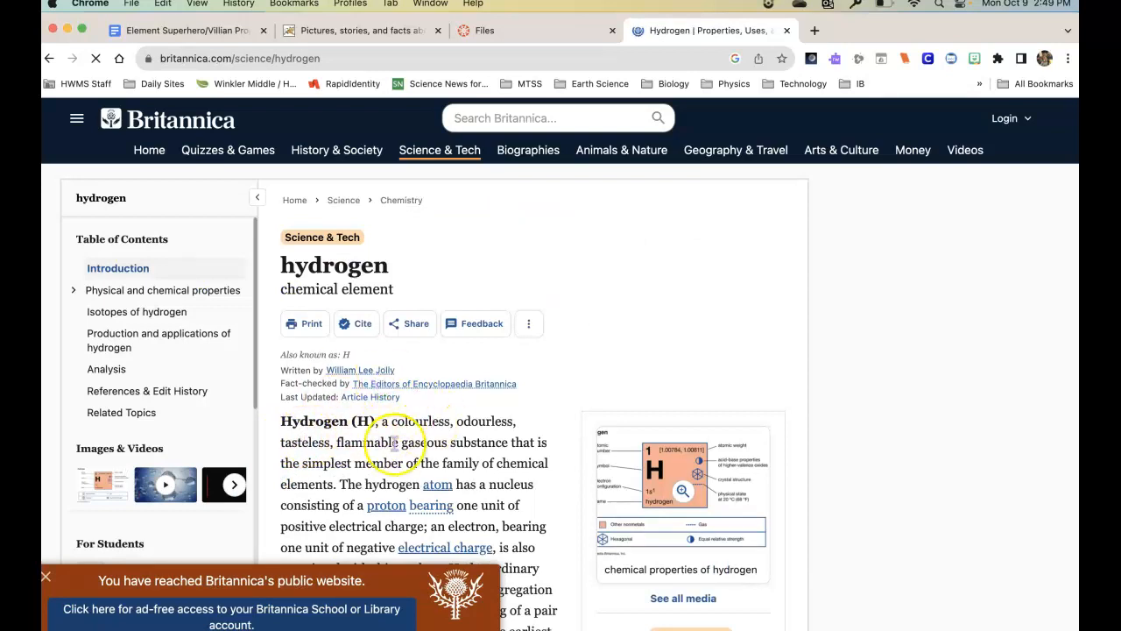
Step: Skim the introduction of Britannica's hydrogen article and copy its web address
scroll(394, 442, "down", 5)
scroll(395, 443, "up", 4)
scroll(395, 443, "up", 1)
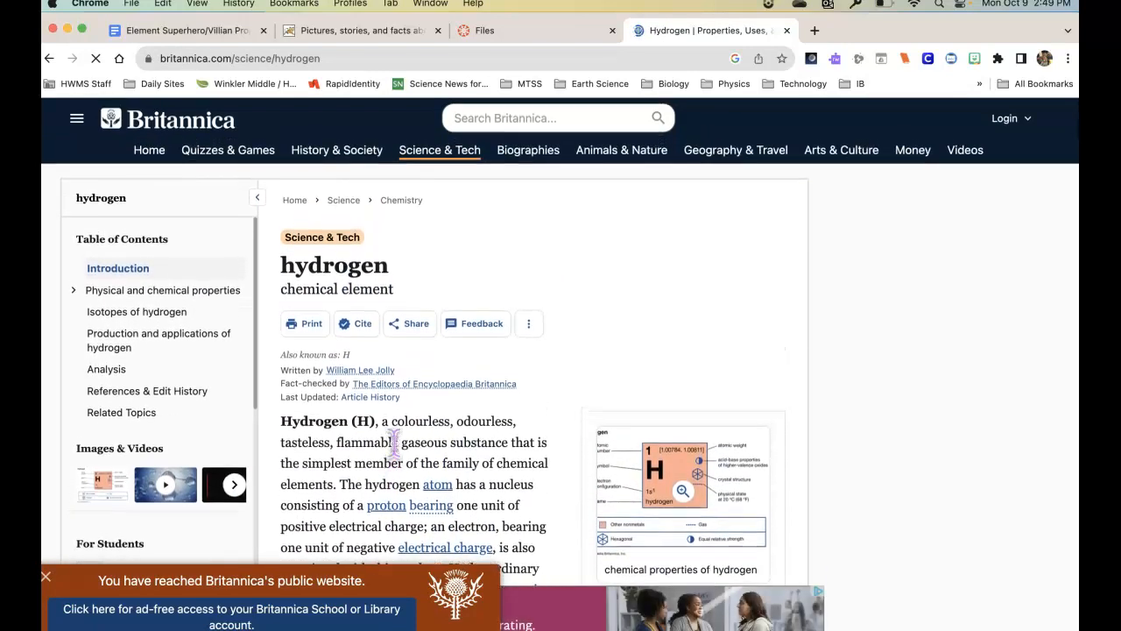
left_click(329, 56)
key("super+c")
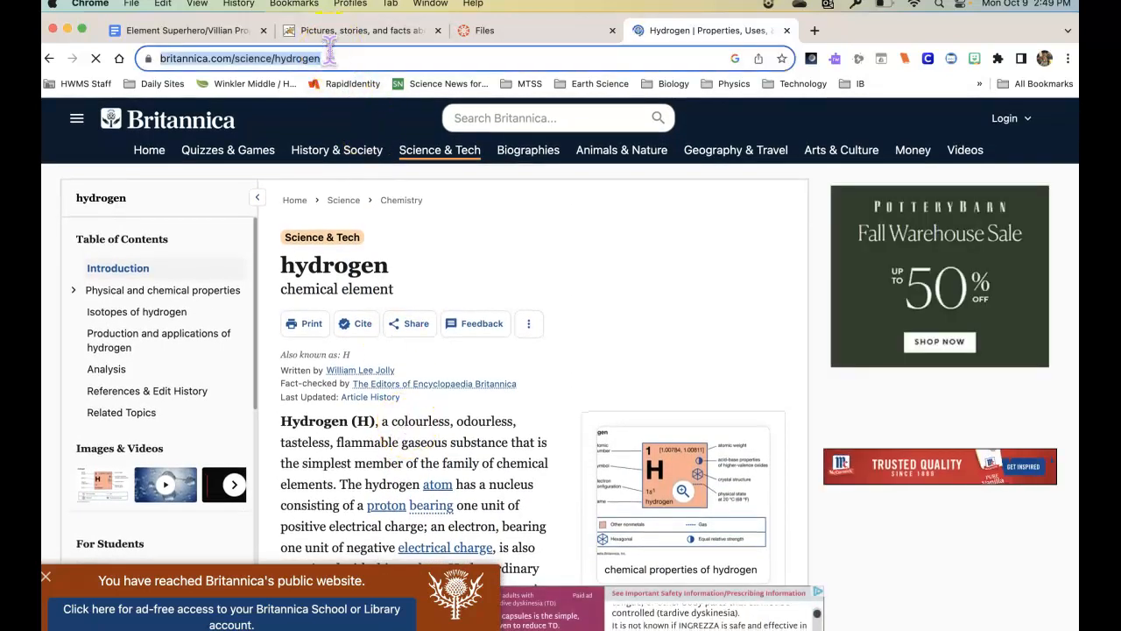
Step: Add the Britannica hydrogen article to the project document as a Website citation source, found by searching with the copied URL
left_click(188, 28)
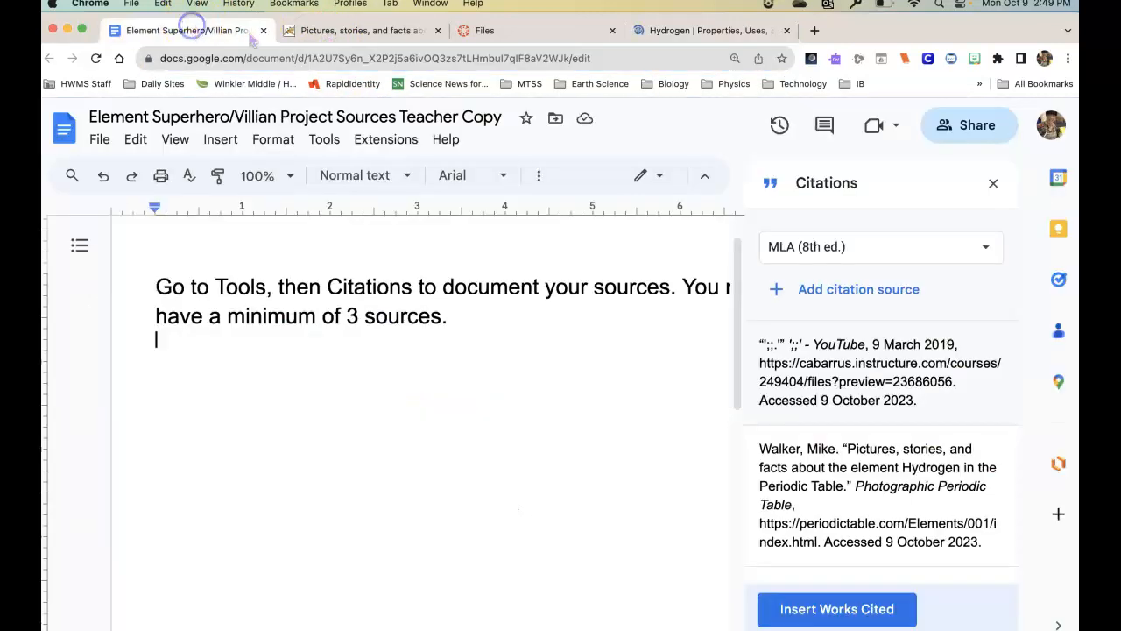
left_click(779, 287)
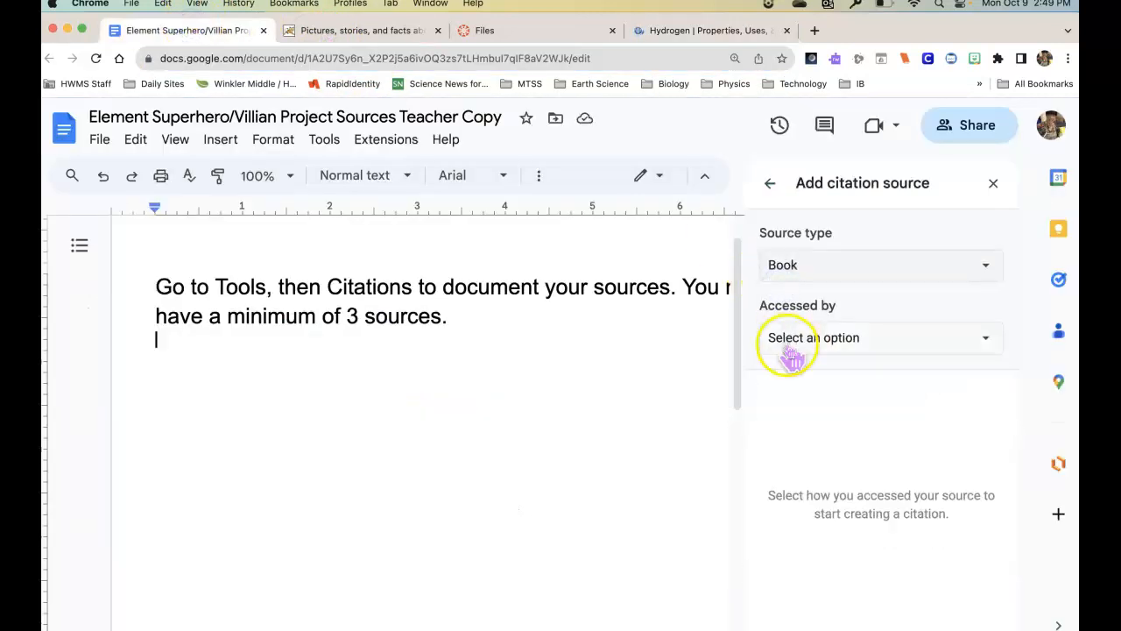
left_click(986, 265)
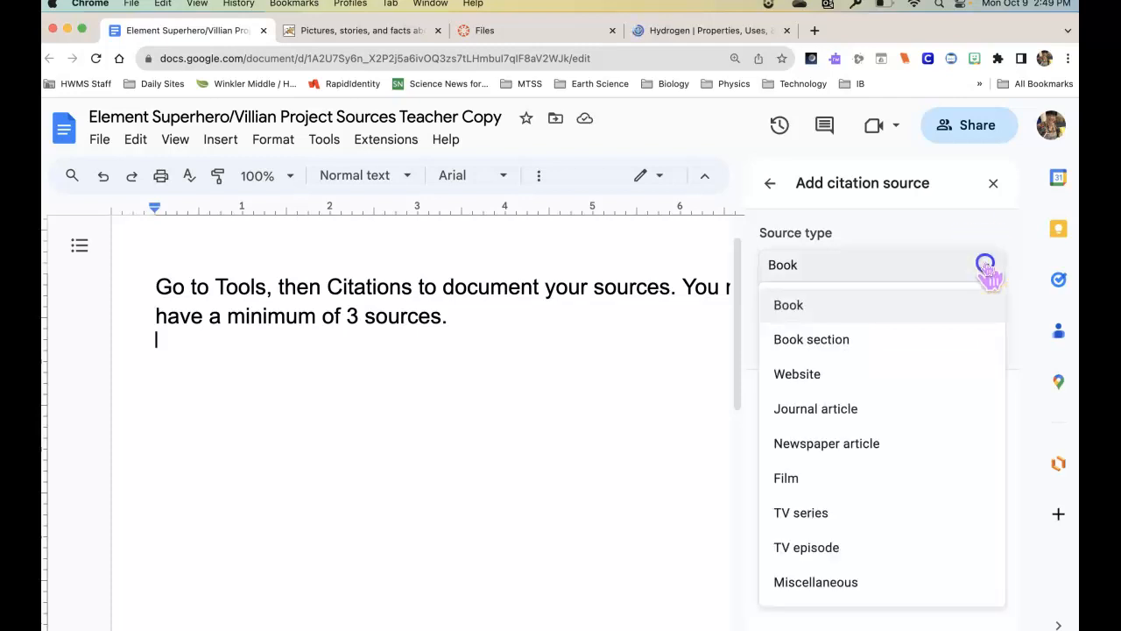
left_click(896, 374)
left_click(839, 408)
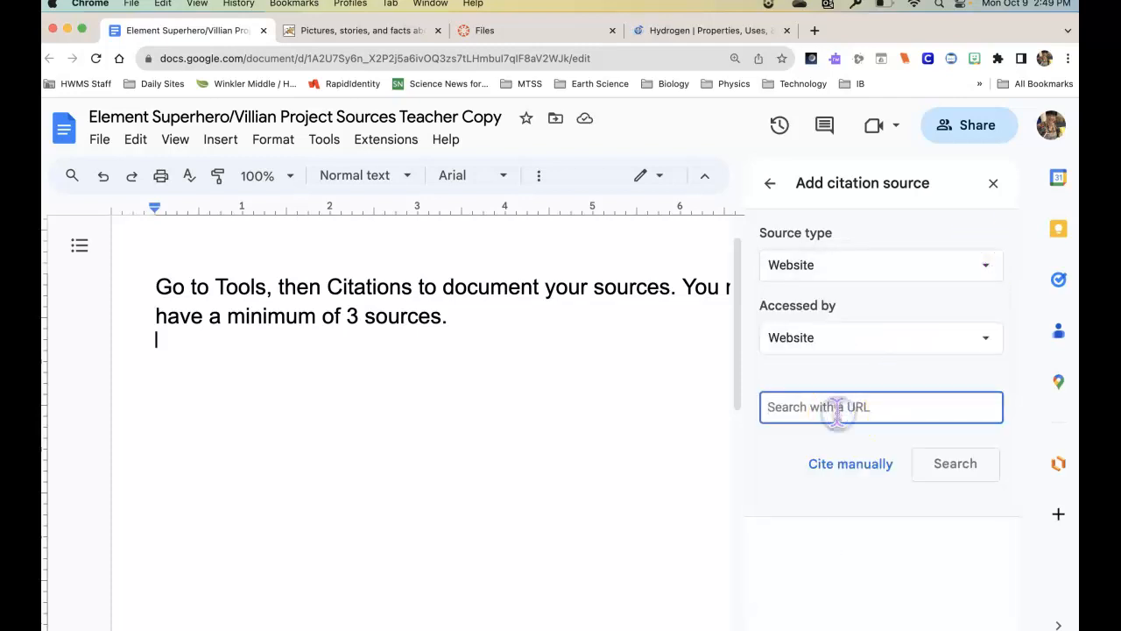
key("super+v")
left_click(948, 469)
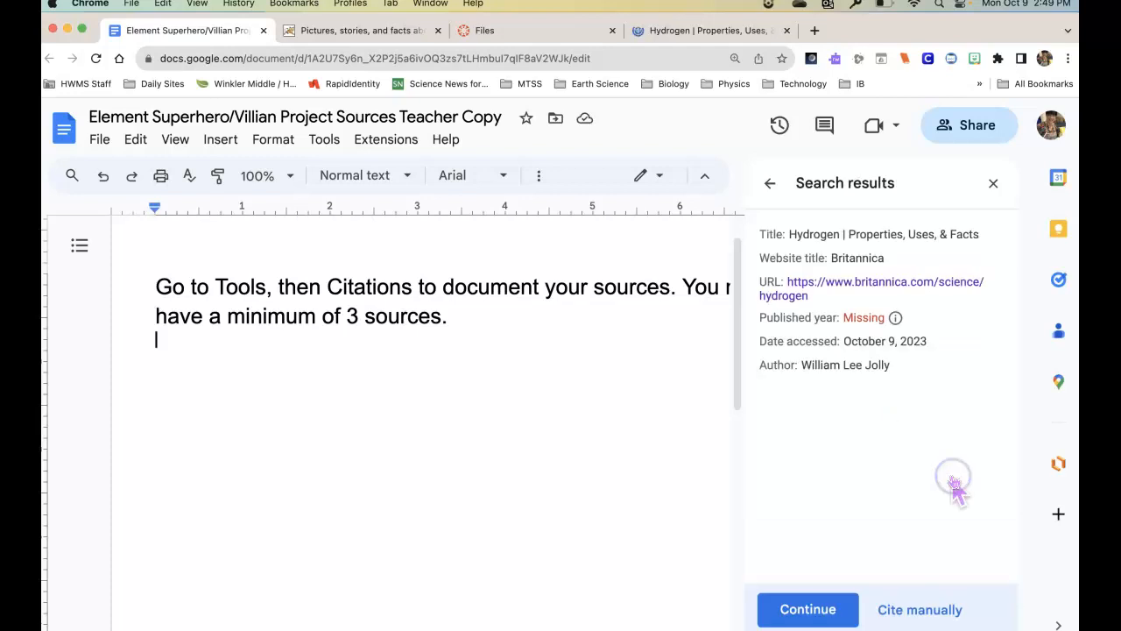
left_click(807, 613)
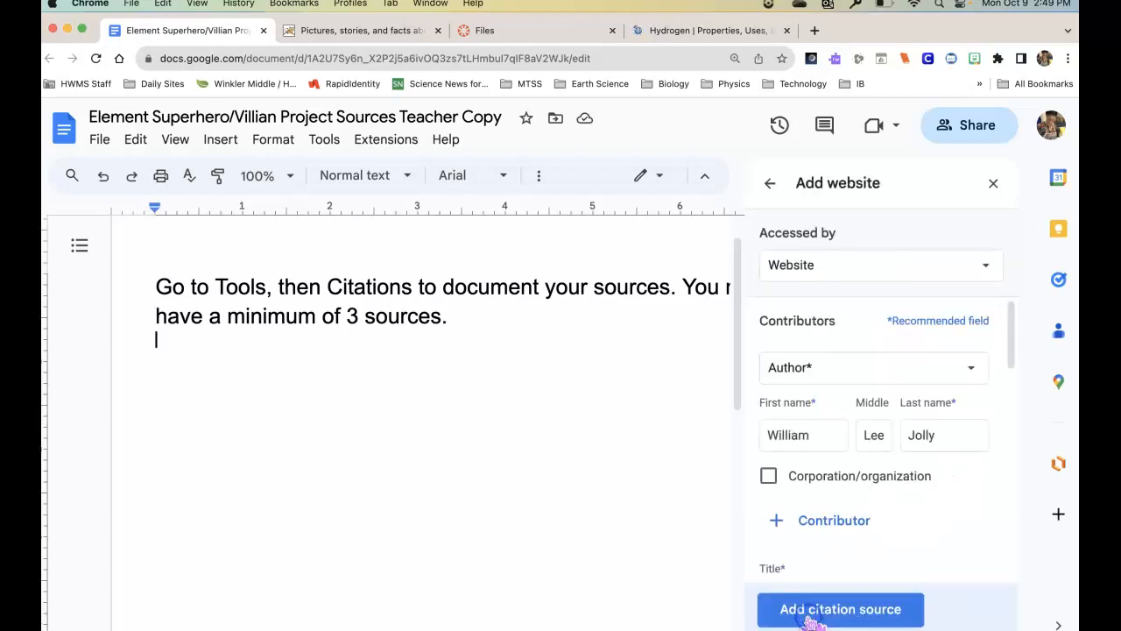
left_click(835, 611)
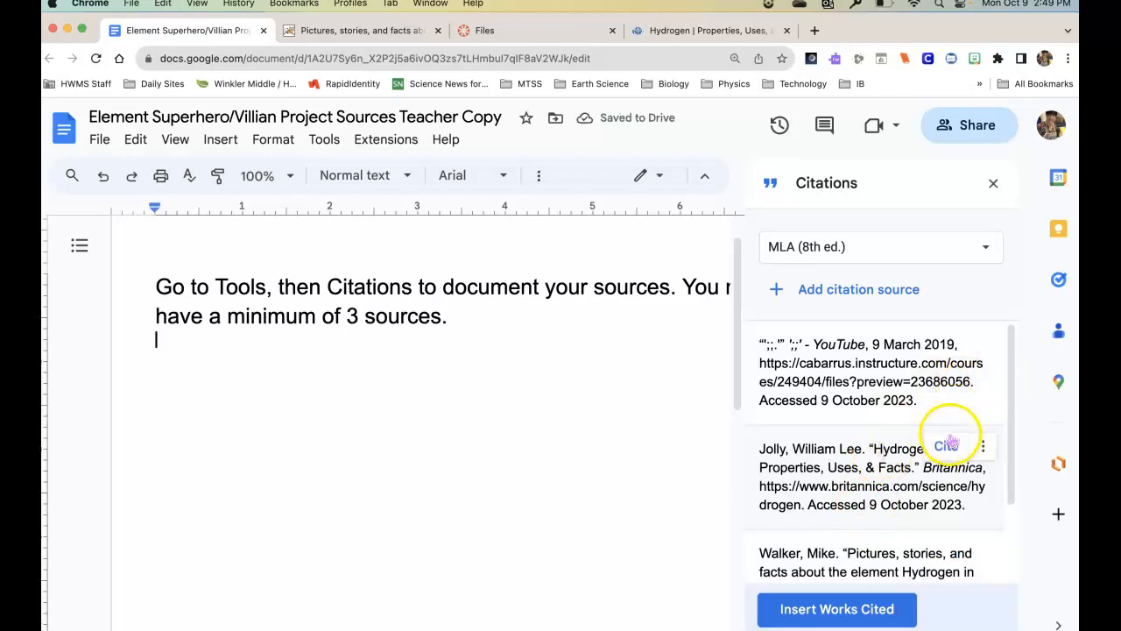
Step: Insert the Works Cited list from the collected sources into the document and close the citations tool
scroll(946, 498, "down", 3)
scroll(920, 495, "down", 1)
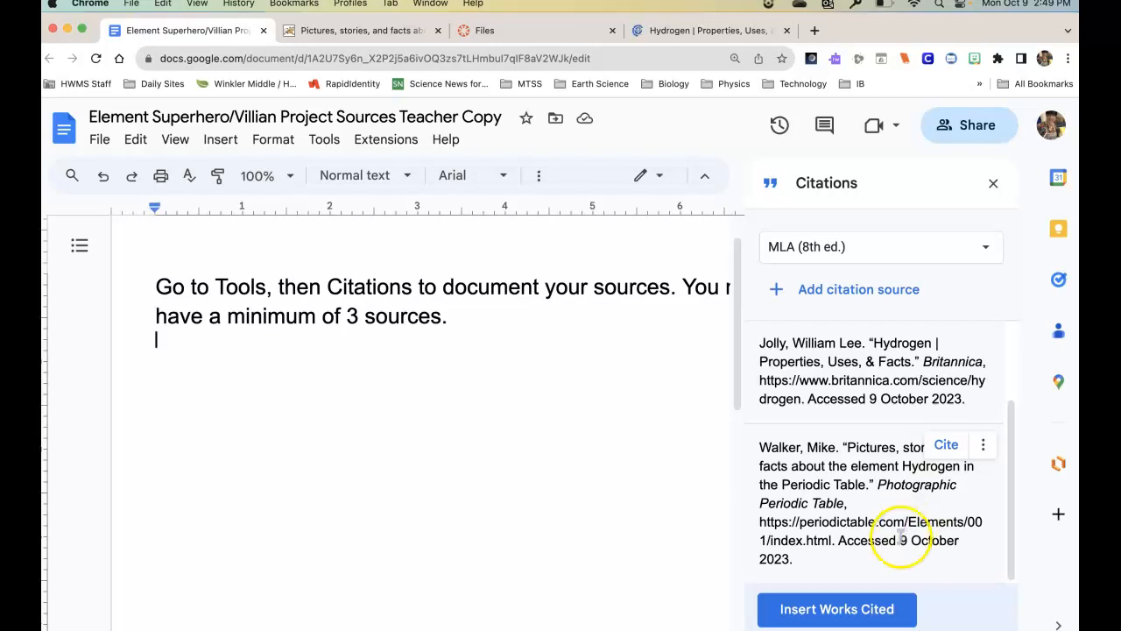
left_click(837, 609)
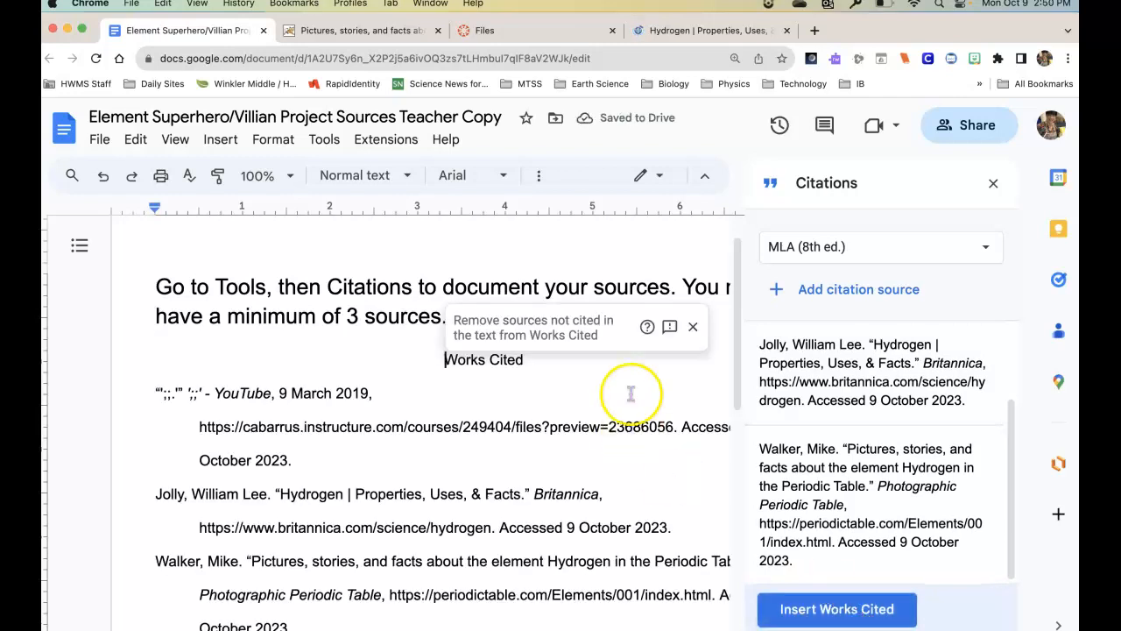
left_click(996, 182)
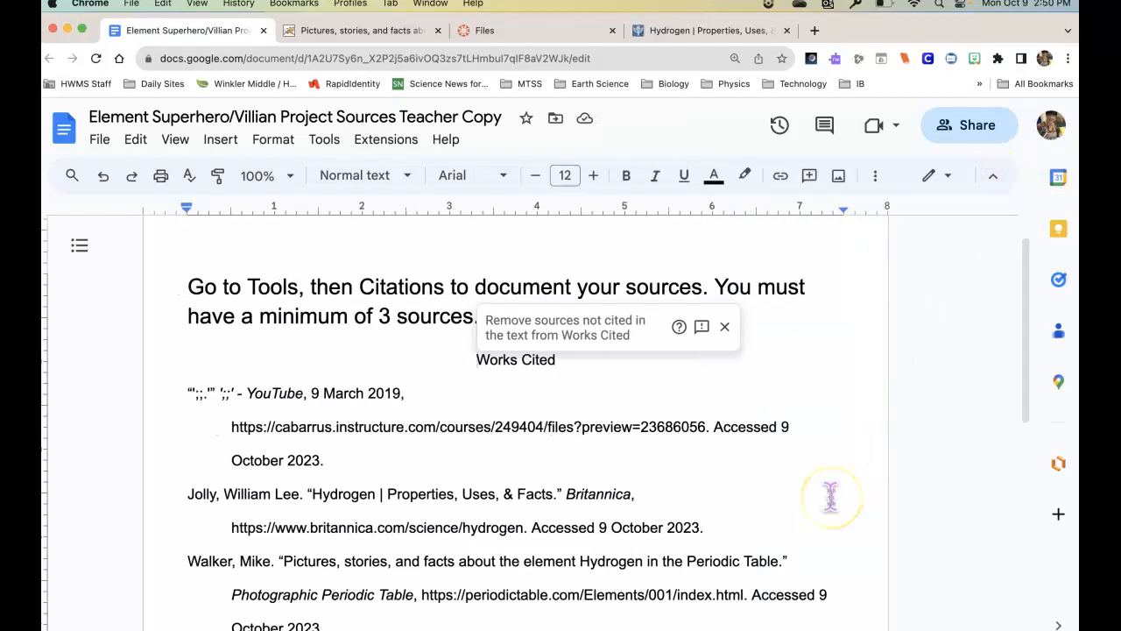
Step: Dismiss the suggestion to remove uncited sources and review the inserted Works Cited entries
scroll(830, 497, "down", 1)
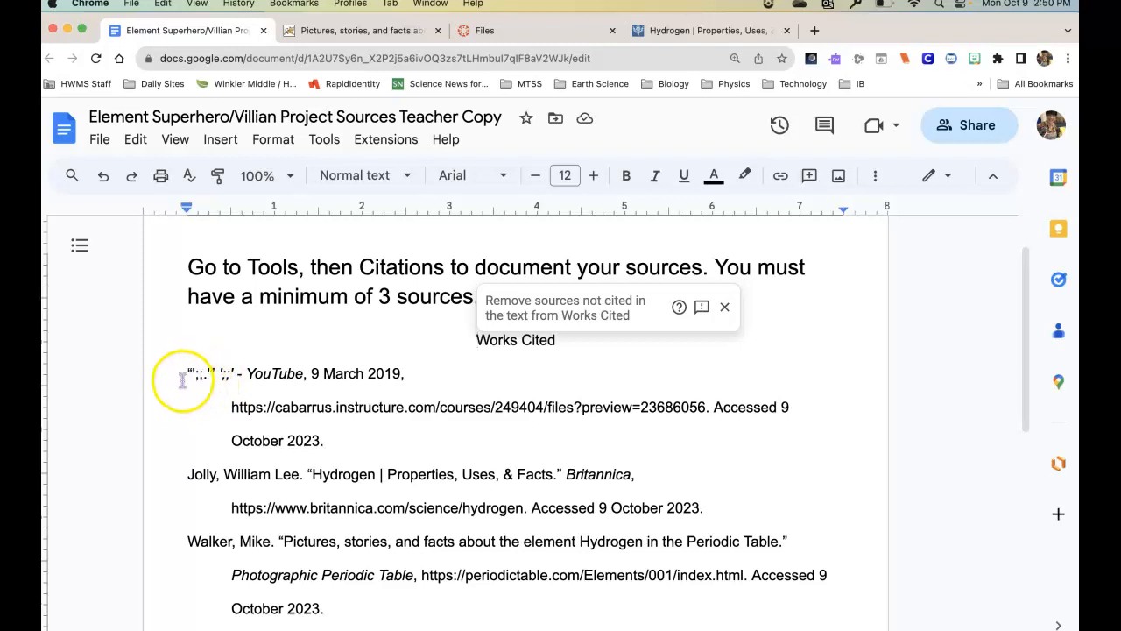
scroll(368, 390, "down", 1)
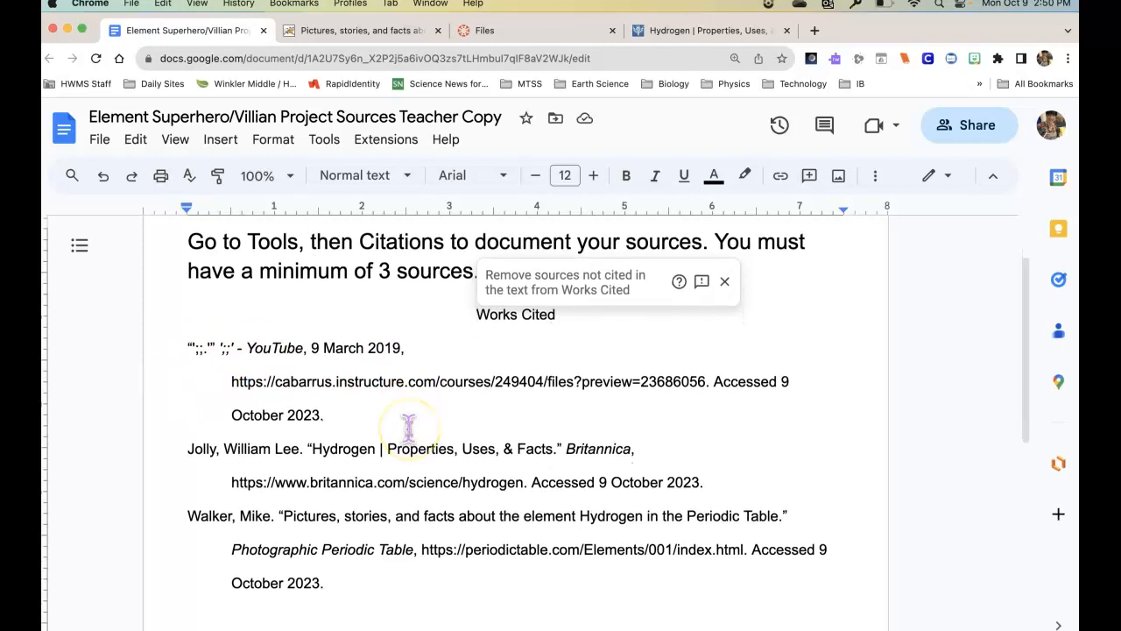
left_click(725, 279)
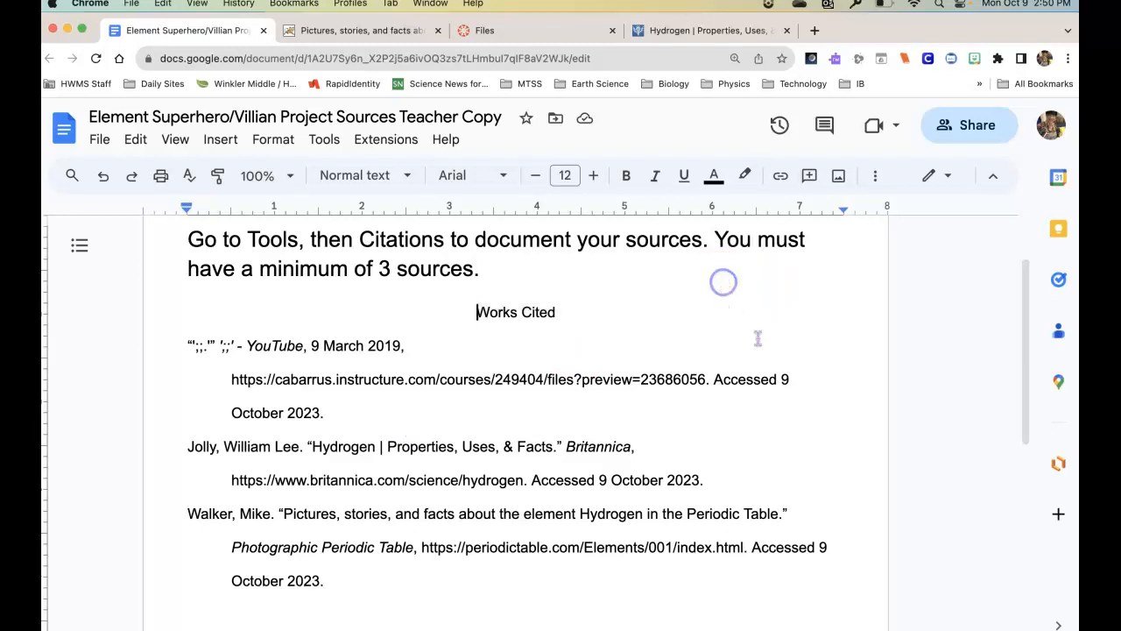
scroll(758, 356, "down", 5)
scroll(763, 354, "up", 10)
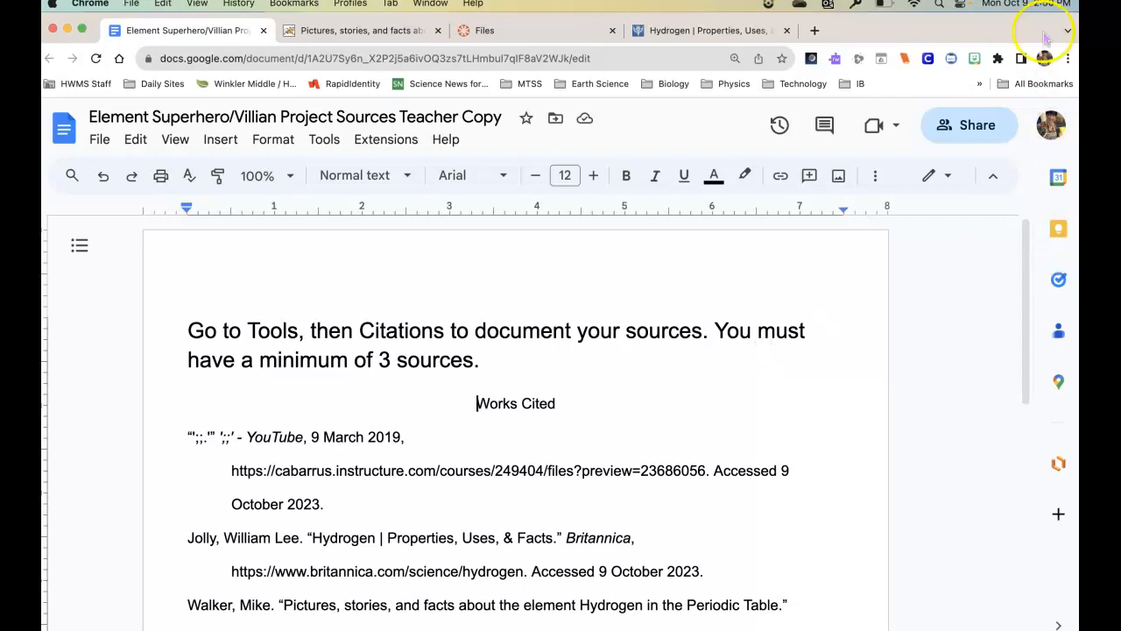
left_click(1068, 59)
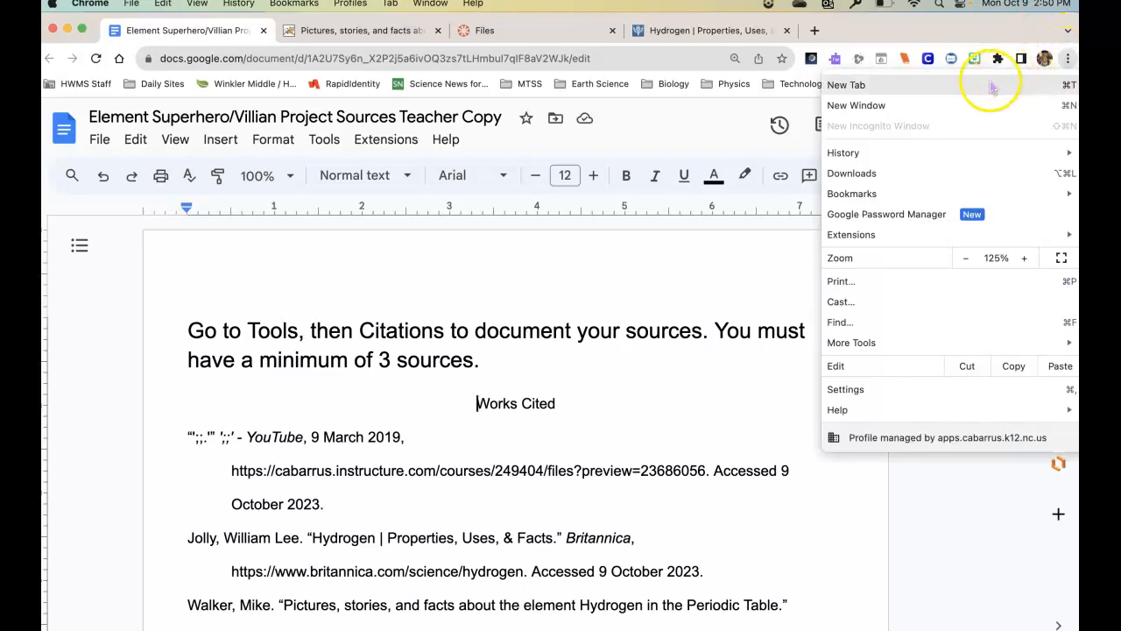
mouse_move(860, 153)
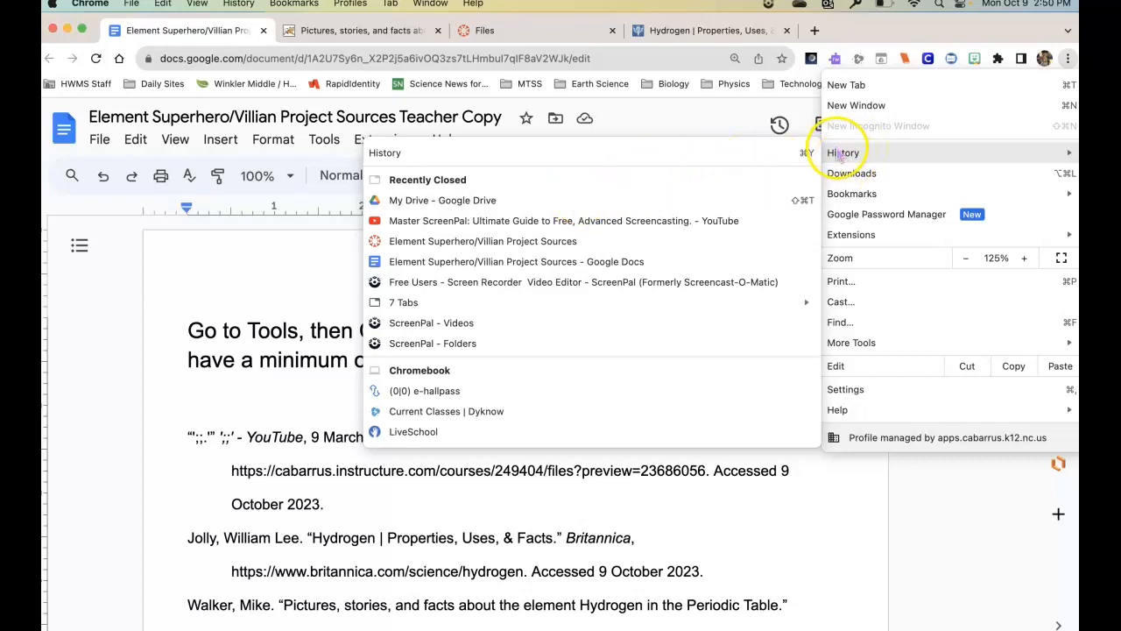
left_click(445, 183)
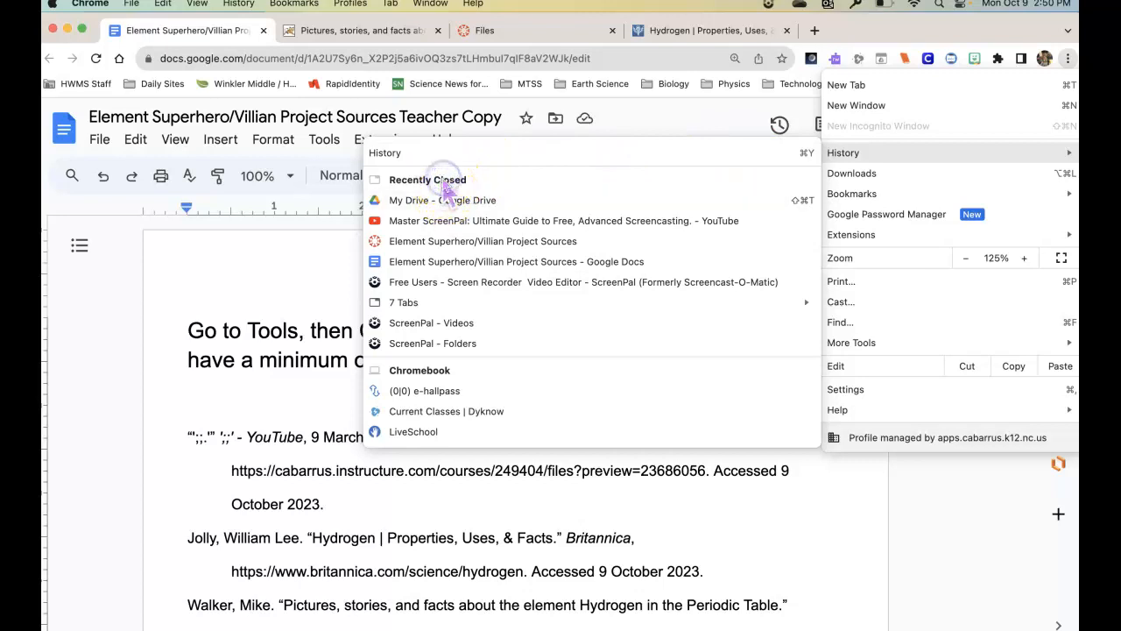
left_click(867, 152)
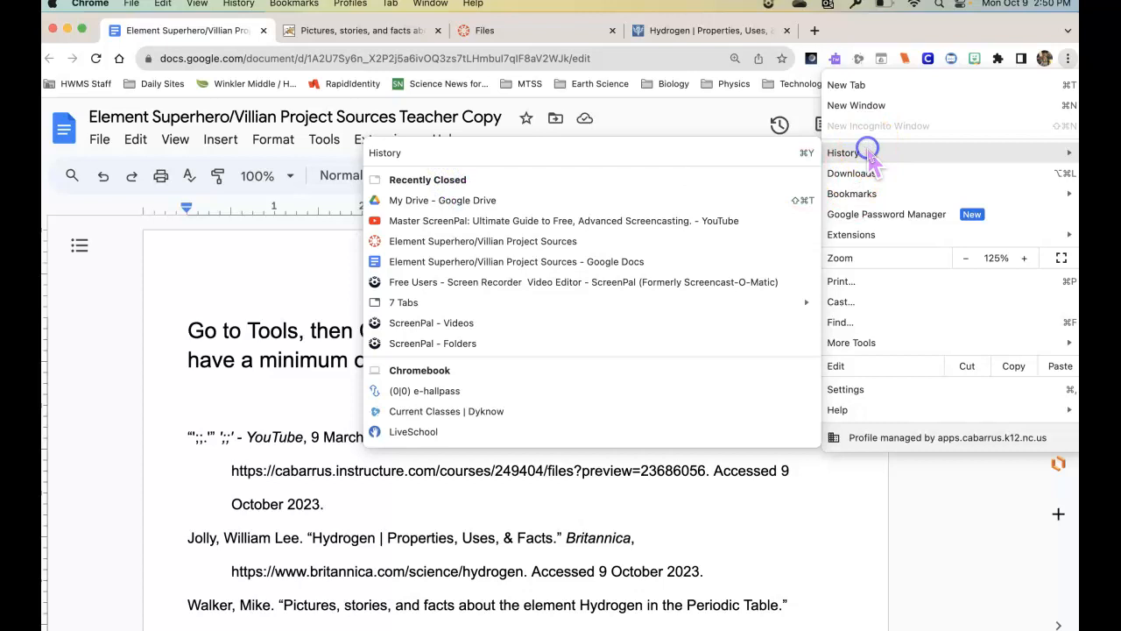
Step: Open Chrome's full browsing history page in a new tab
key("super+t")
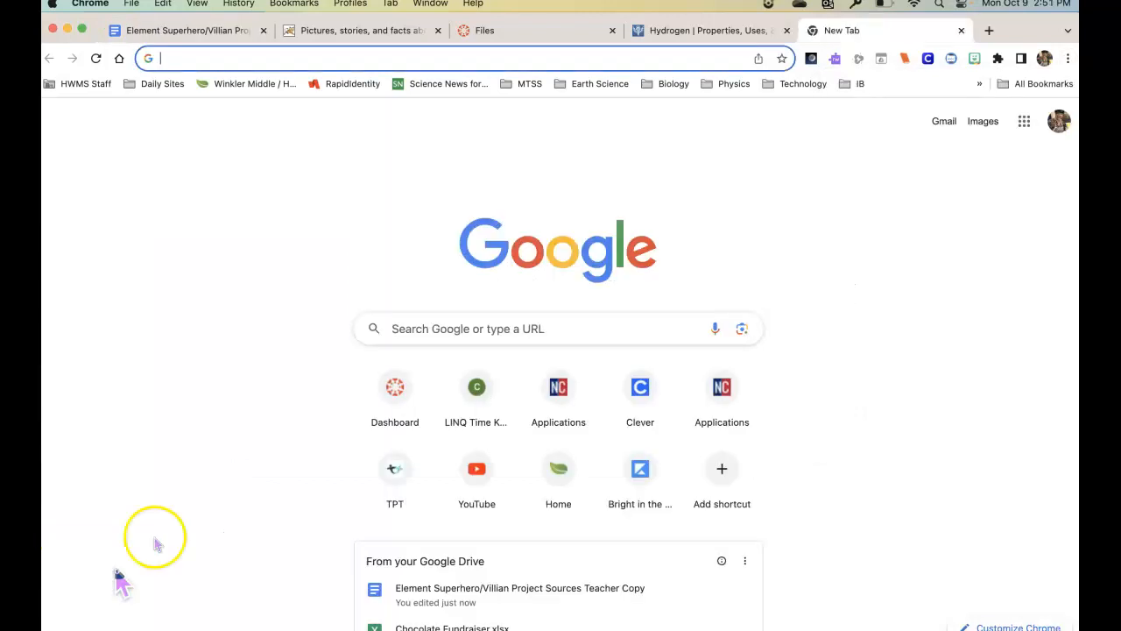
left_click(1067, 59)
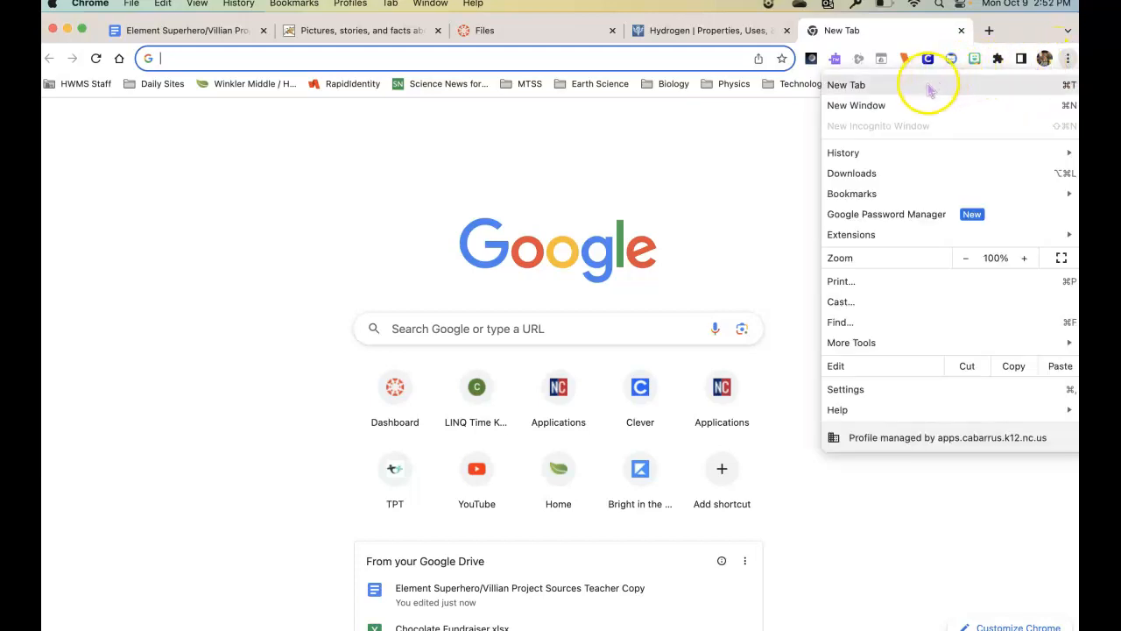
left_click(853, 153)
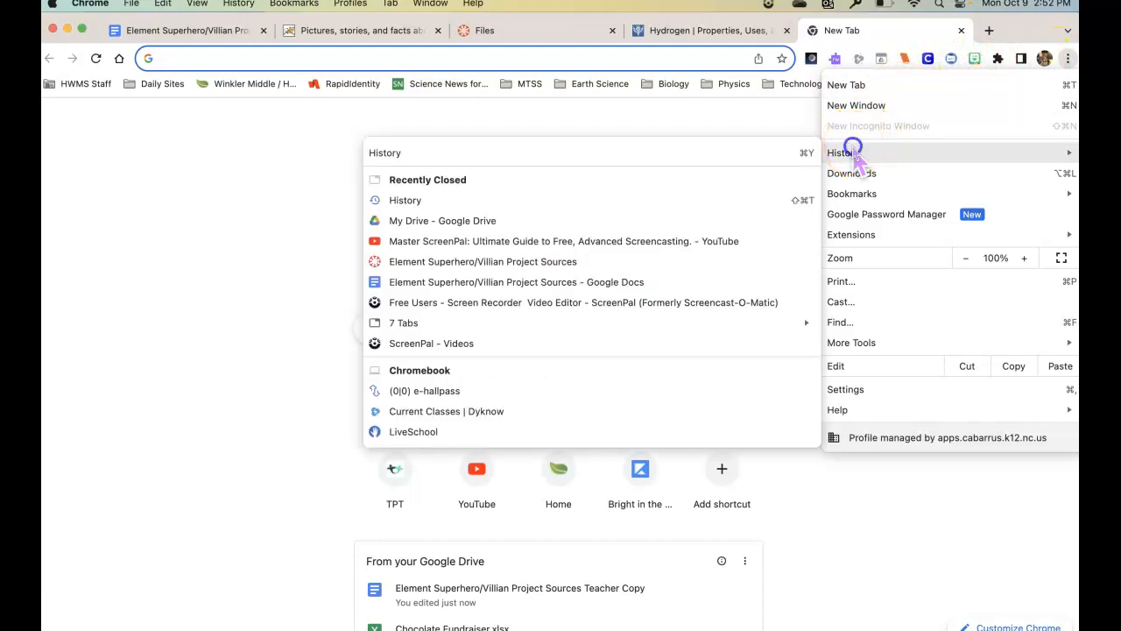
left_click(611, 154)
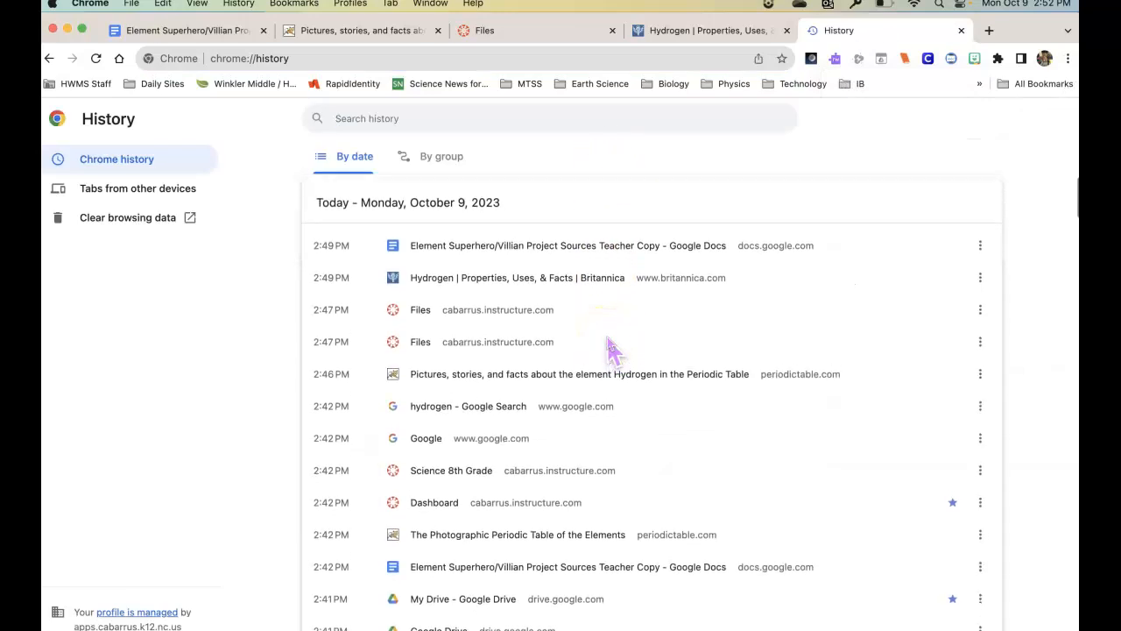
Step: Look through the visited pages in the browsing history by date, back to Friday, October 6, 2023
scroll(611, 343, "down", 5)
scroll(611, 347, "down", 15)
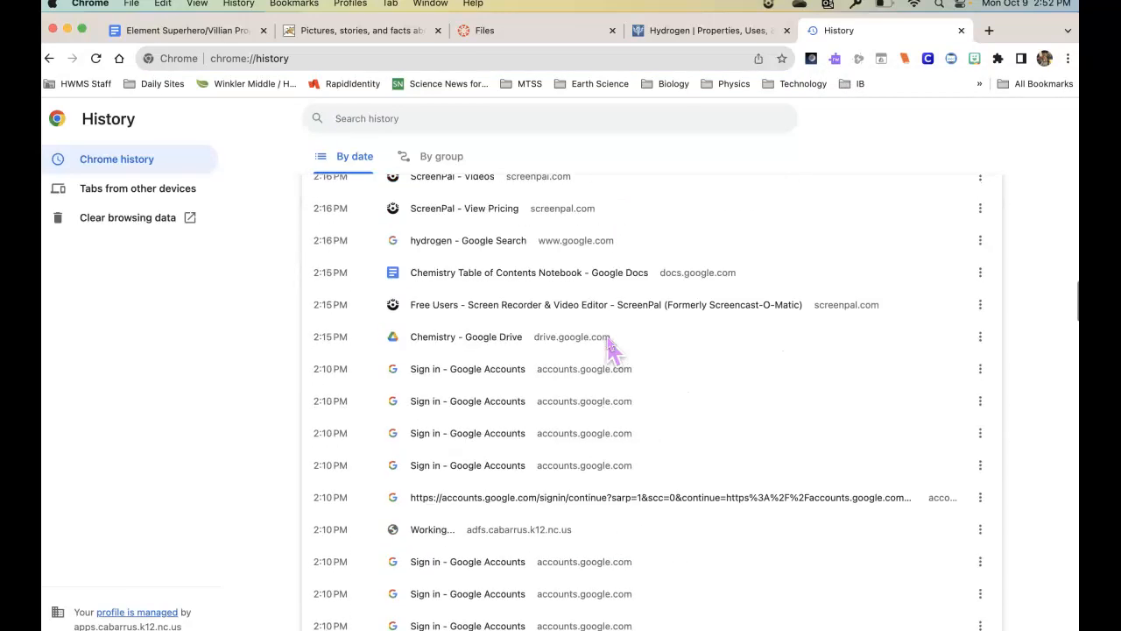
scroll(610, 348, "down", 20)
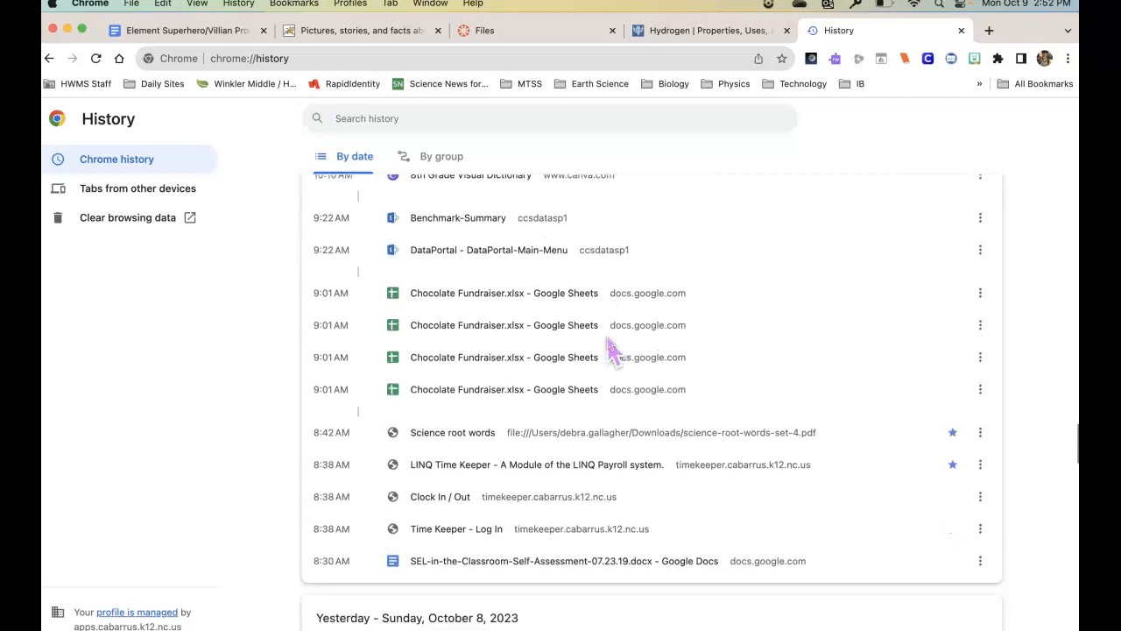
scroll(610, 349, "down", 10)
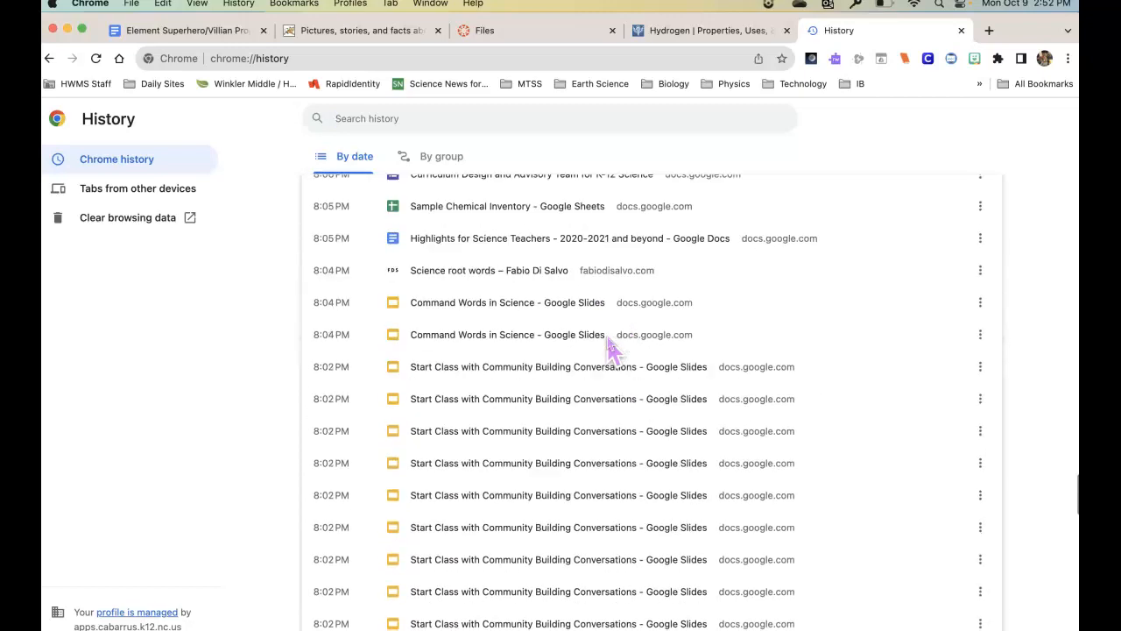
scroll(611, 350, "down", 20)
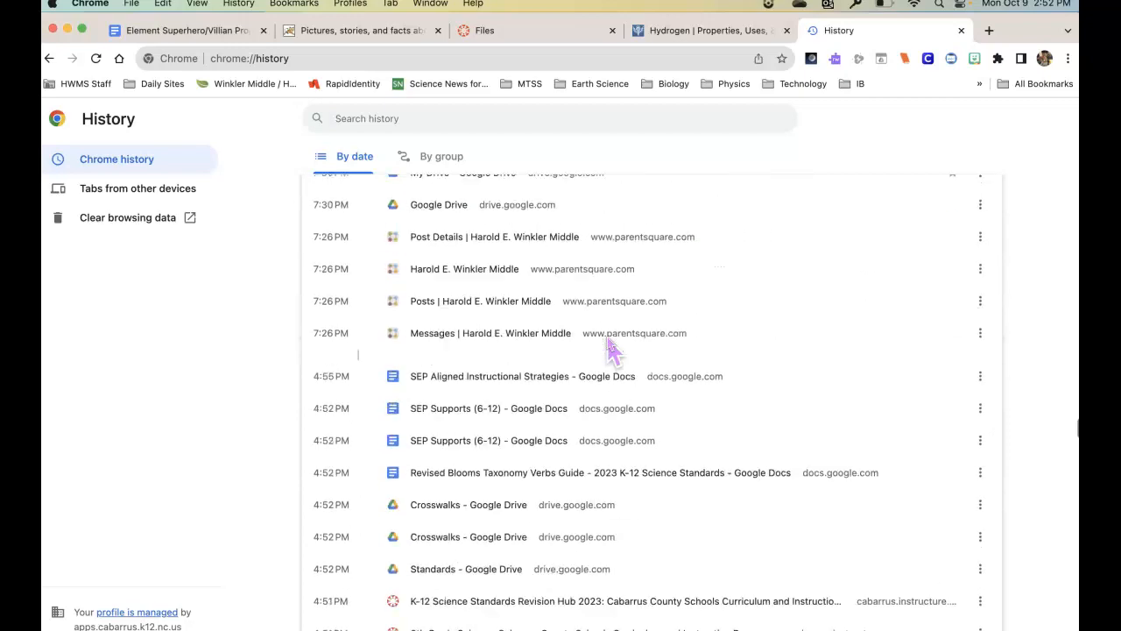
scroll(610, 350, "down", 20)
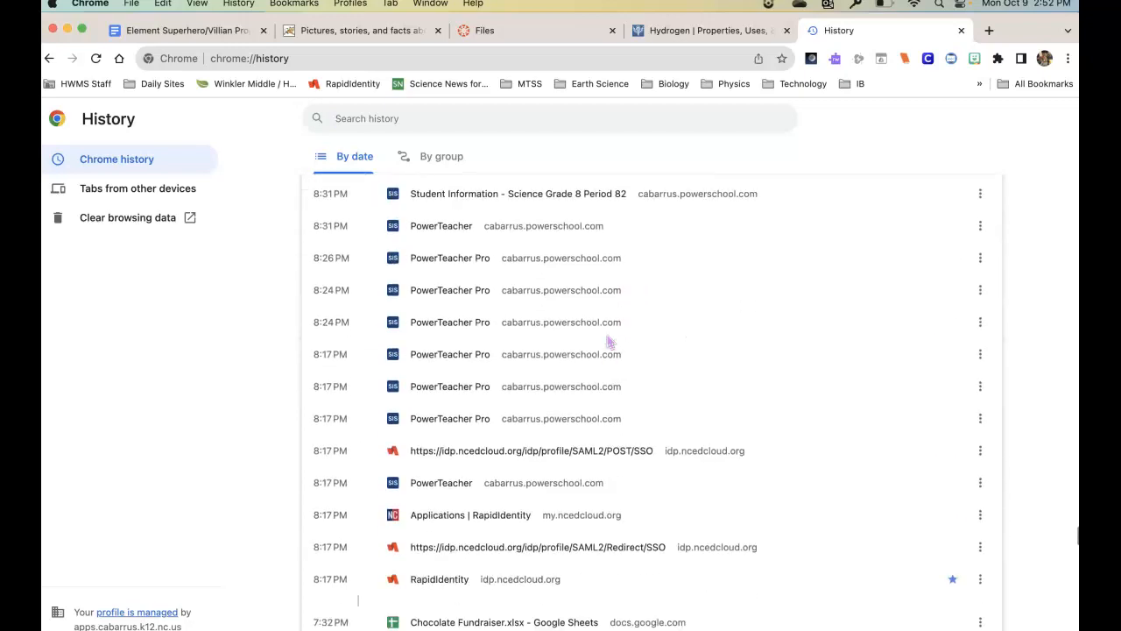
scroll(611, 349, "down", 20)
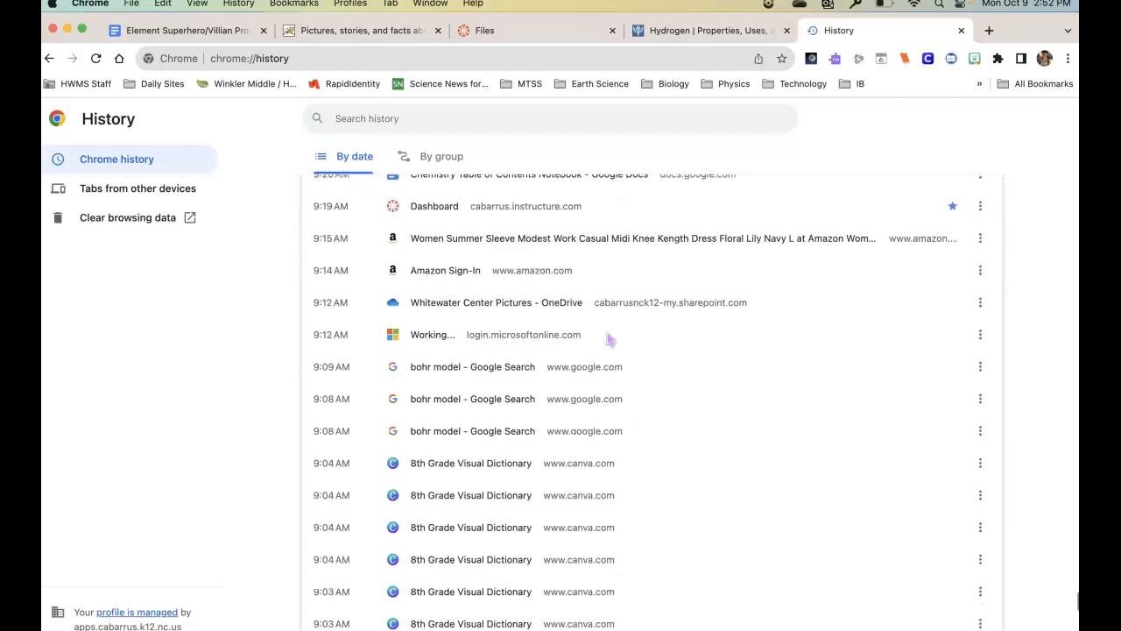
scroll(611, 349, "down", 15)
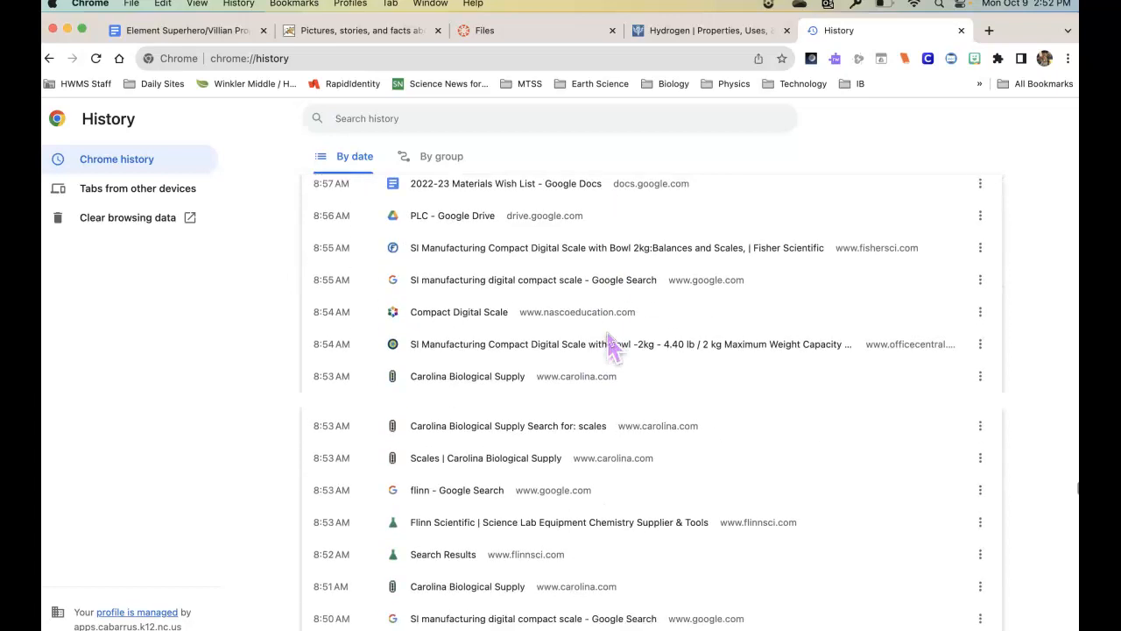
scroll(611, 348, "down", 3)
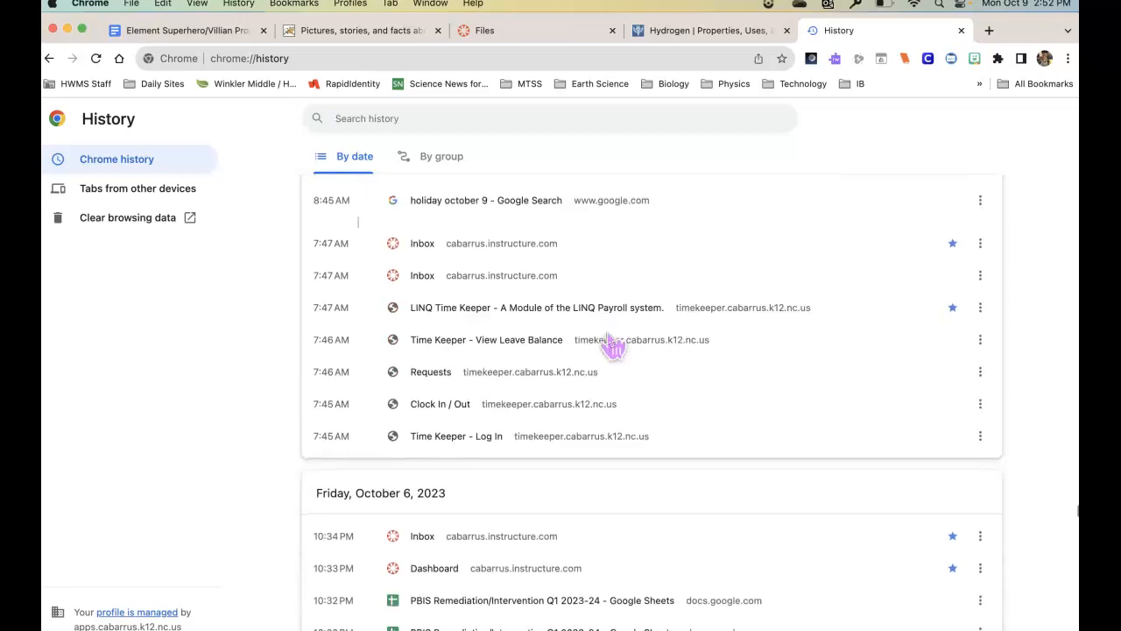
scroll(611, 342, "down", 4)
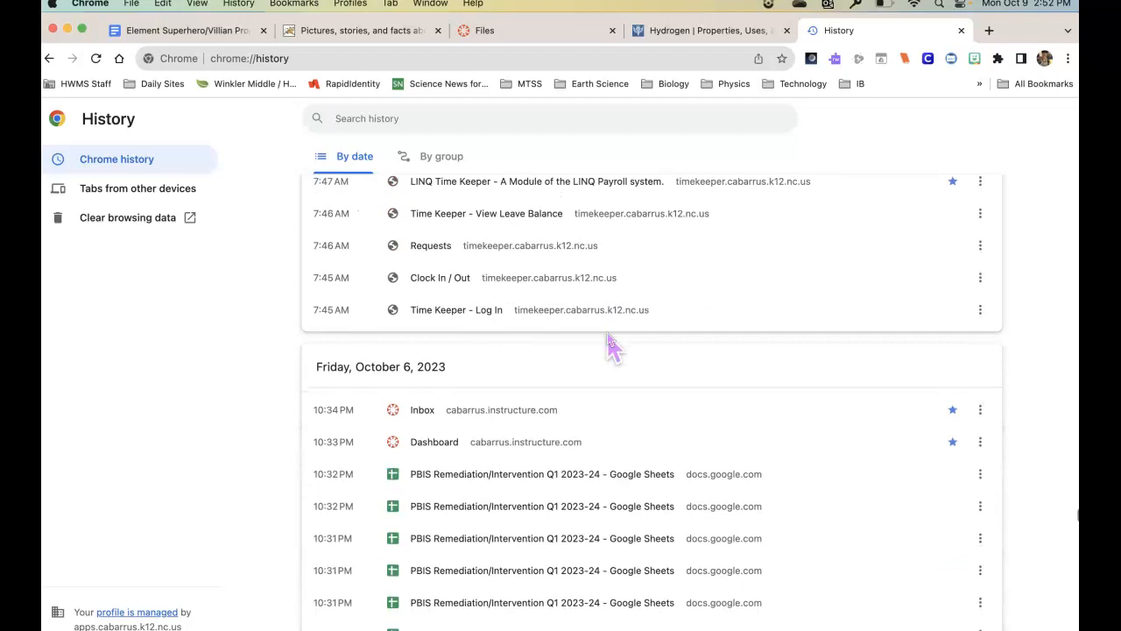